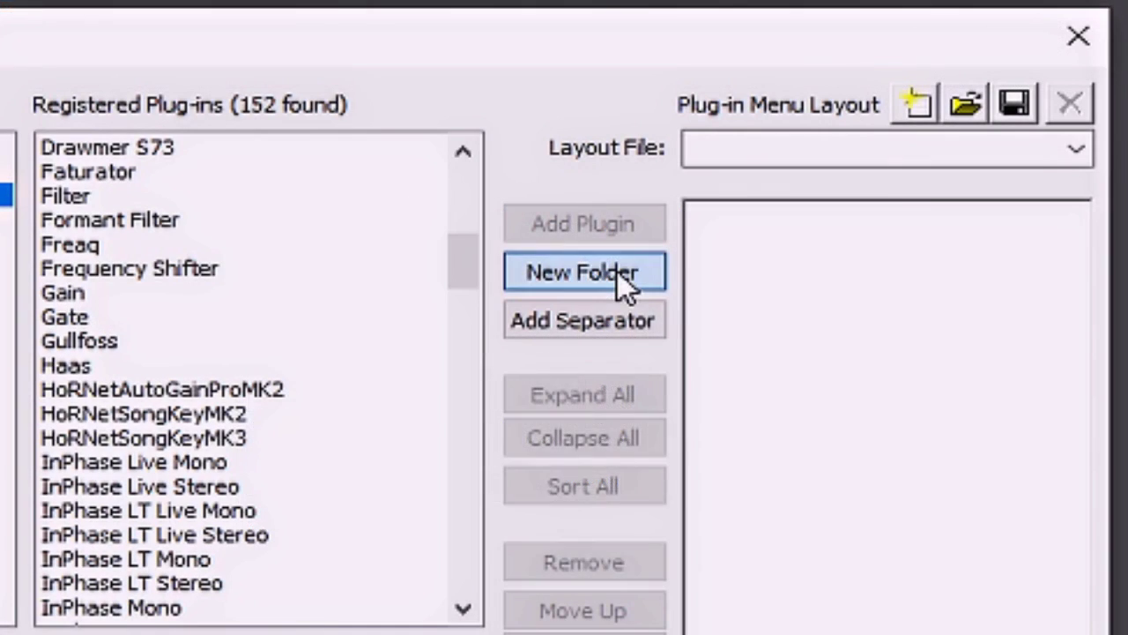
Step: Create a trial Vocals folder containing Gullfoss, then remove the Vocals folder
{"action": "left_click", "coordinate": [626, 279]}
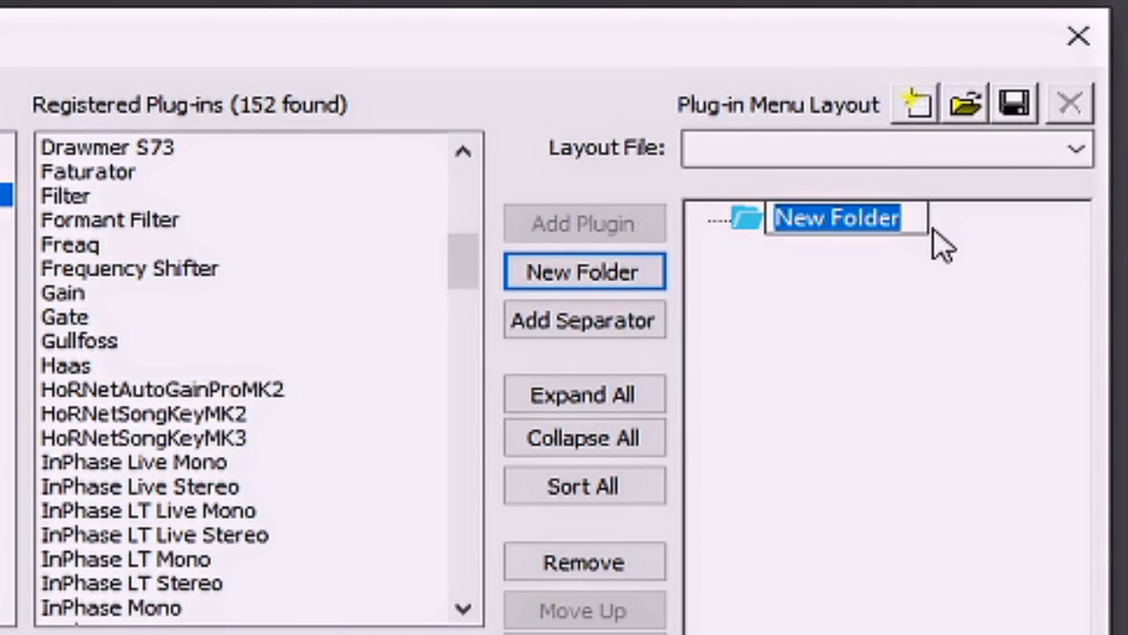
{"action": "type", "text": "Vocals"}
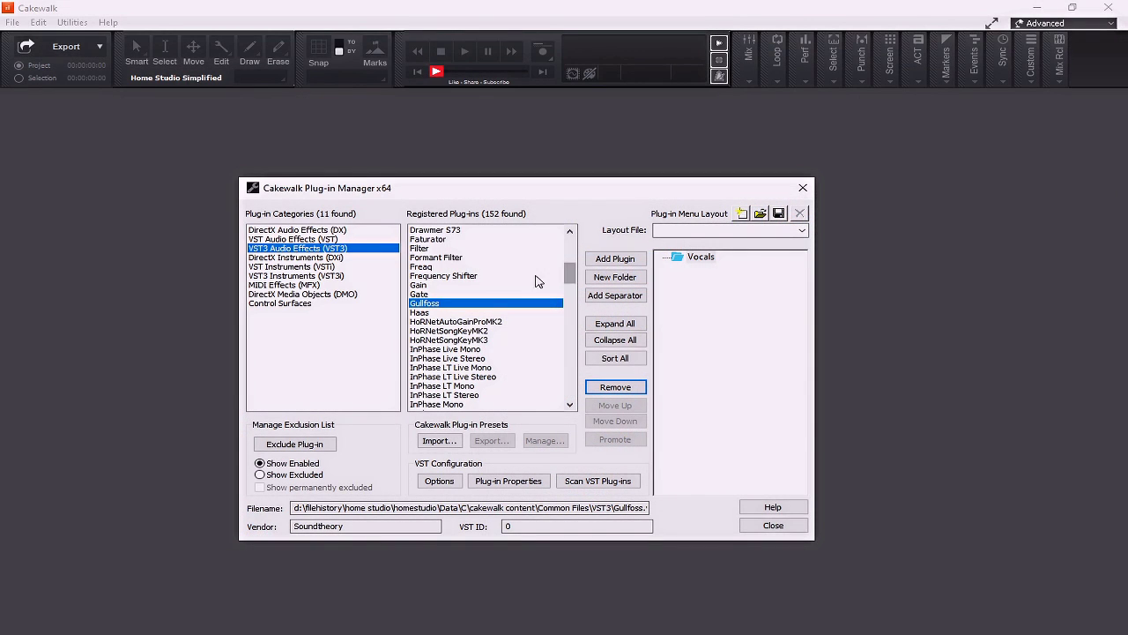
{"action": "left_click", "coordinate": [616, 262]}
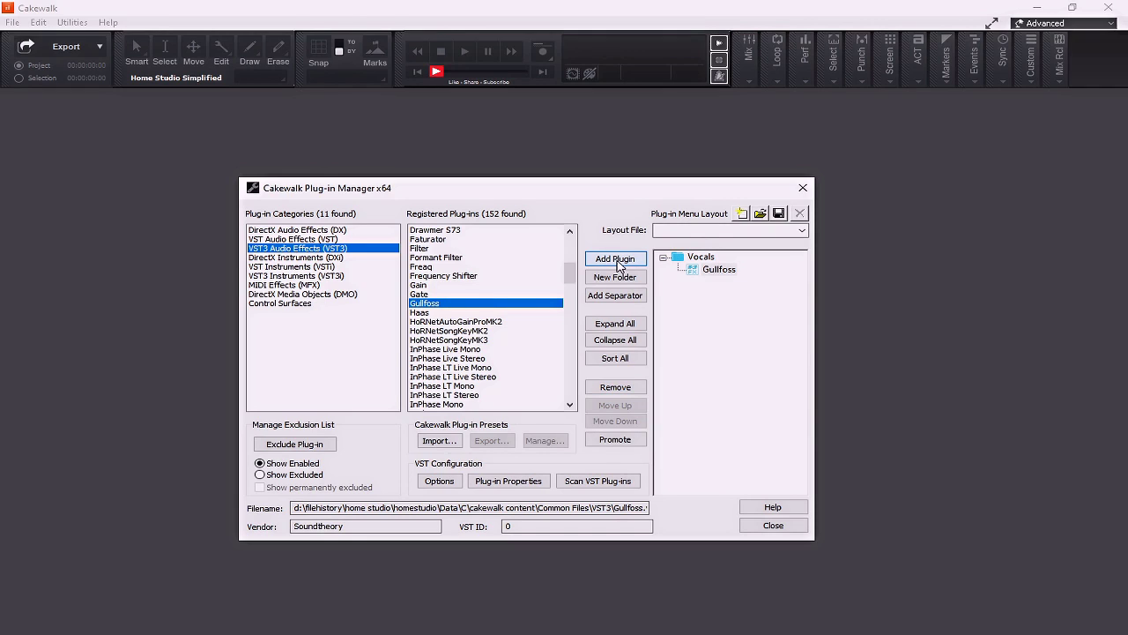
{"action": "left_click", "coordinate": [691, 257]}
{"action": "left_click", "coordinate": [615, 387]}
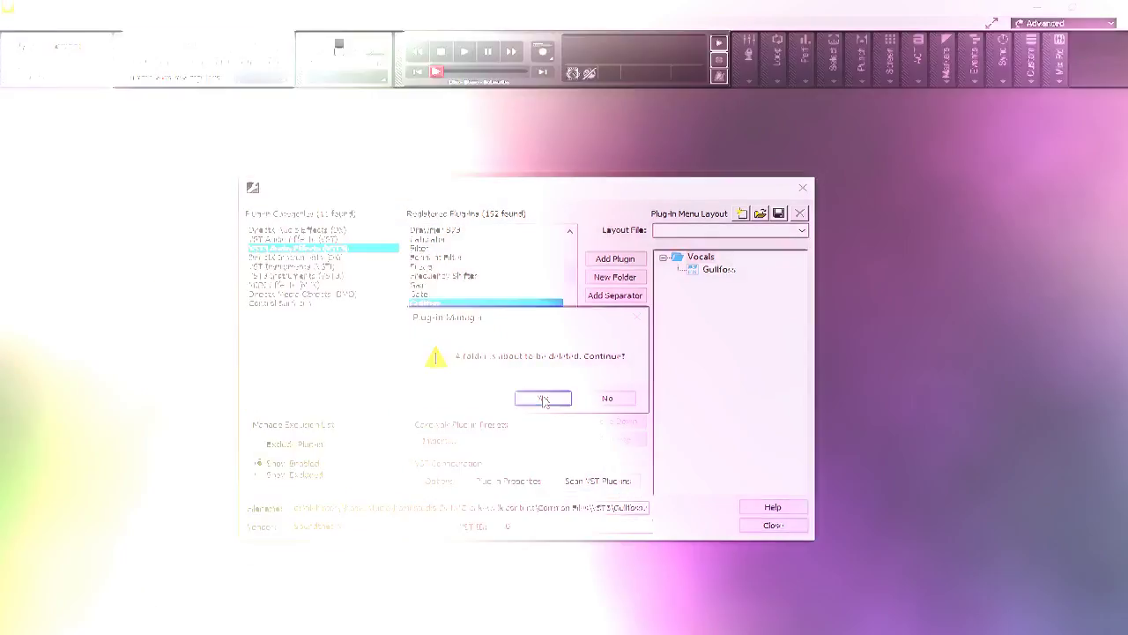
Step: Confirm deleting Vocals, then add a separator, Gain, and another separator after Gullfoss
{"action": "left_click", "coordinate": [543, 399]}
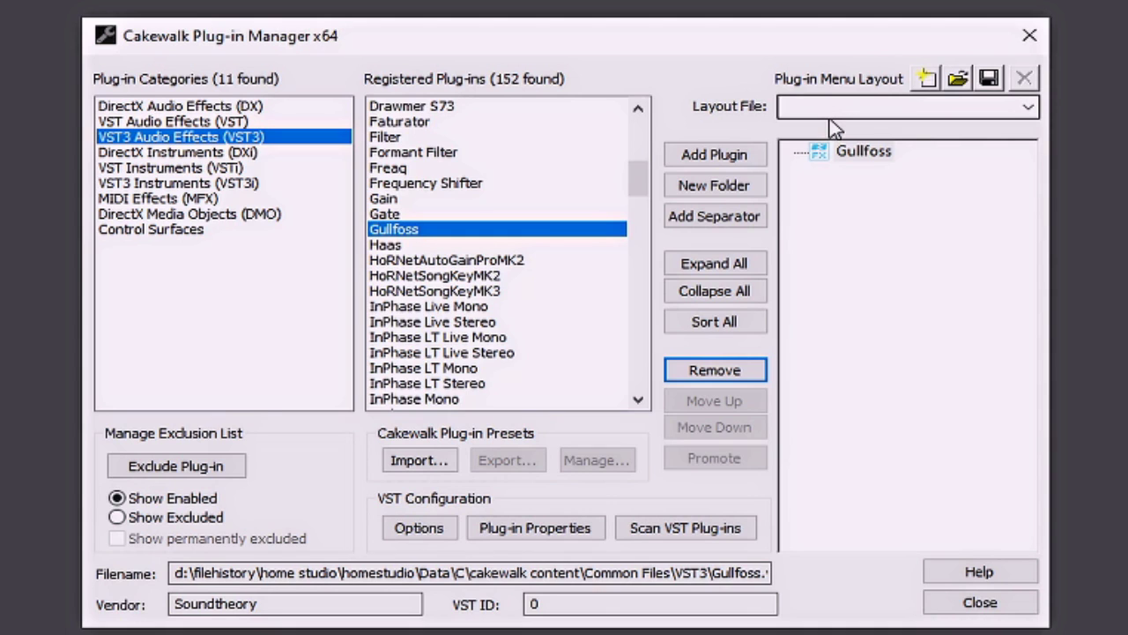
{"action": "left_click", "coordinate": [715, 222]}
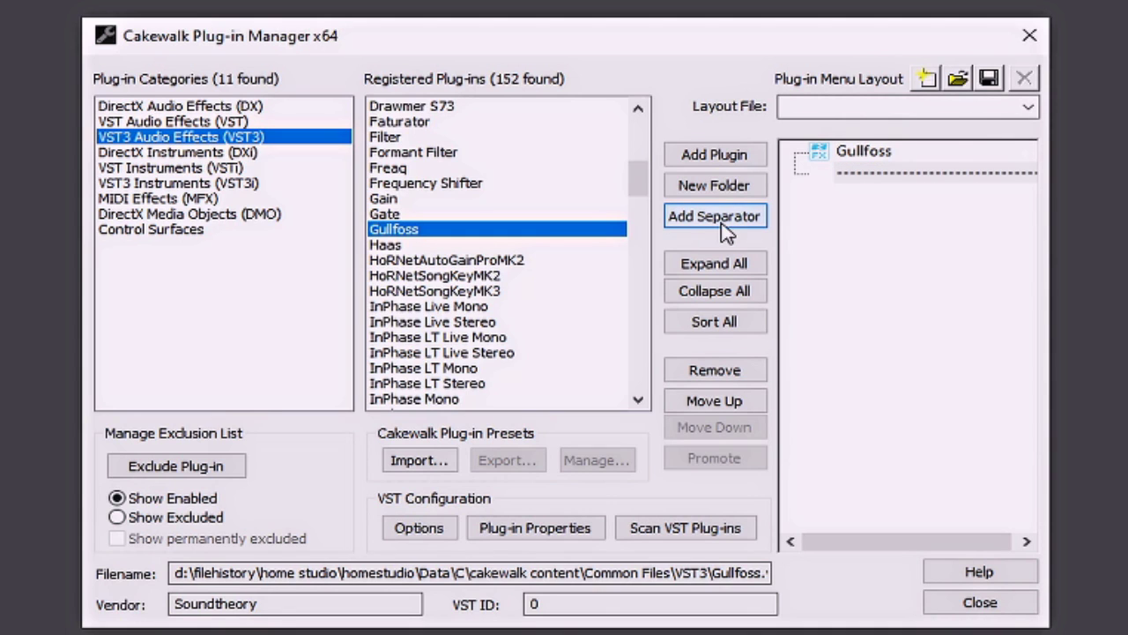
{"action": "left_click_drag", "start_coordinate": [384, 198], "coordinate": [883, 189]}
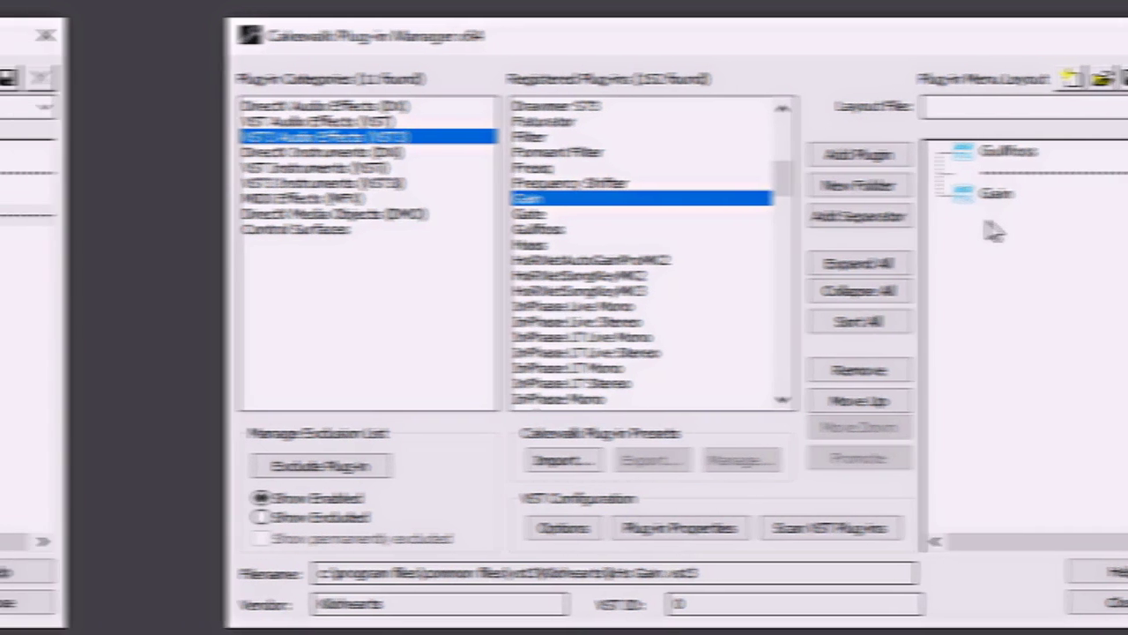
{"action": "left_click", "coordinate": [728, 218]}
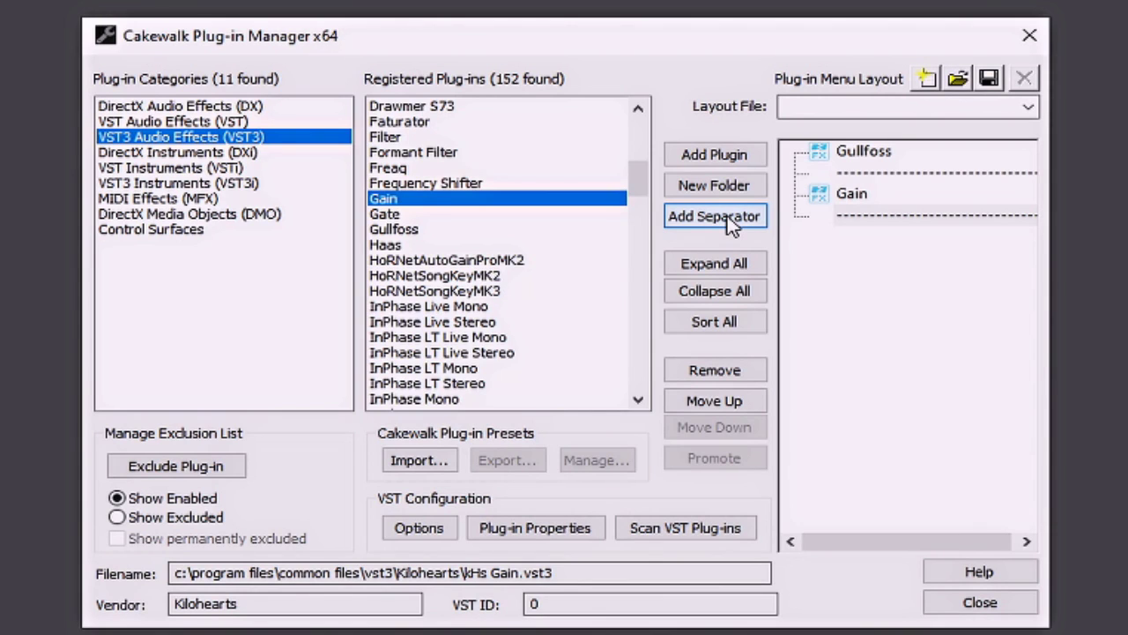
Step: Add HoRNetSongKeyMK3, InPhase Live Mono, InPhase LT Live Stereo and InPhase LT Stereo, then a separator
{"action": "left_click", "coordinate": [522, 290]}
{"action": "left_click", "coordinate": [730, 155]}
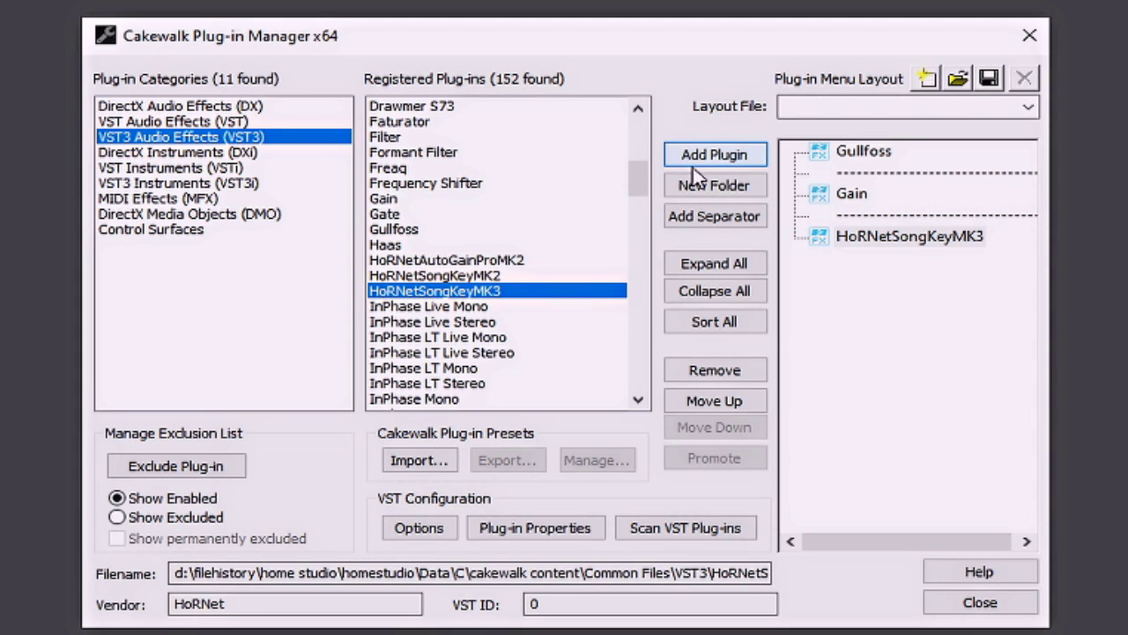
{"action": "left_click", "coordinate": [467, 308]}
{"action": "left_click", "coordinate": [712, 159]}
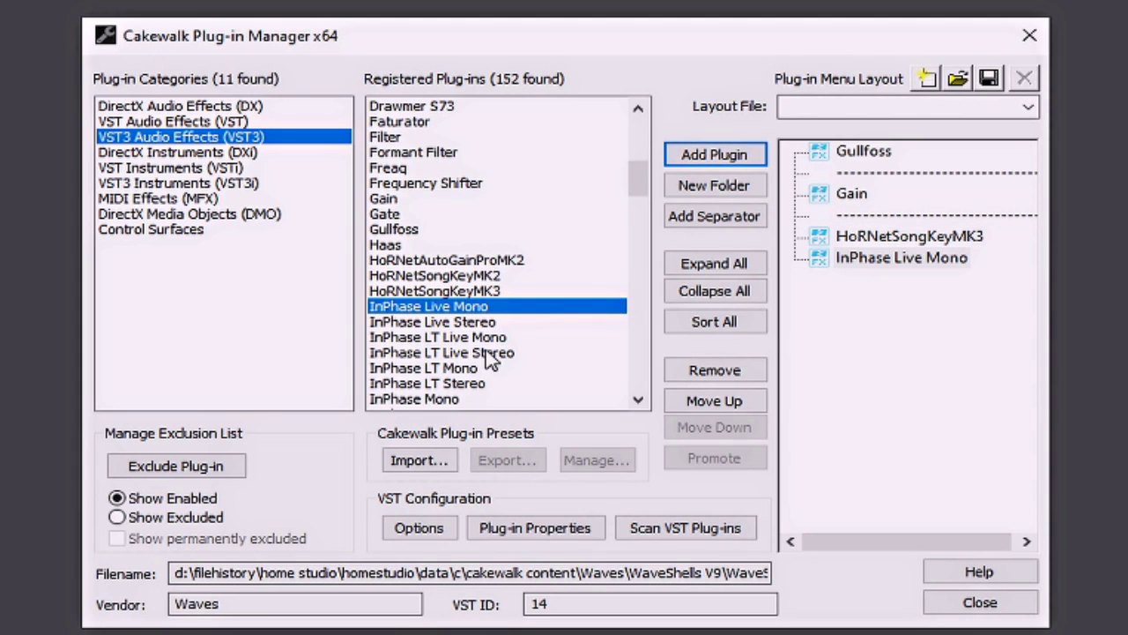
{"action": "left_click", "coordinate": [486, 353]}
{"action": "left_click", "coordinate": [715, 155]}
{"action": "left_click", "coordinate": [485, 382]}
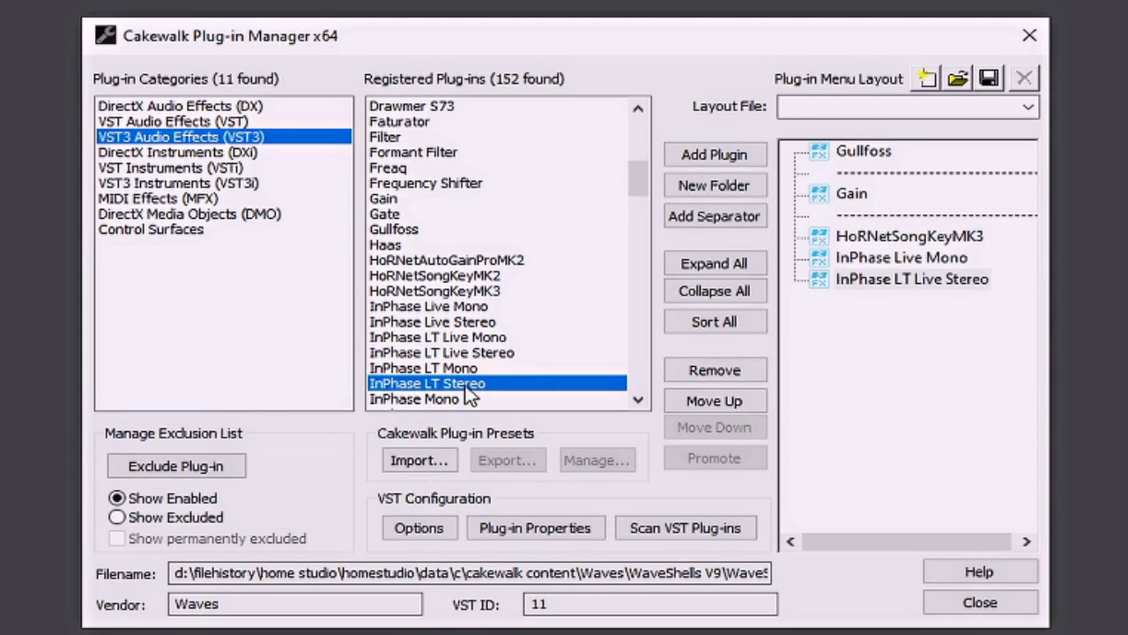
{"action": "left_click", "coordinate": [725, 156]}
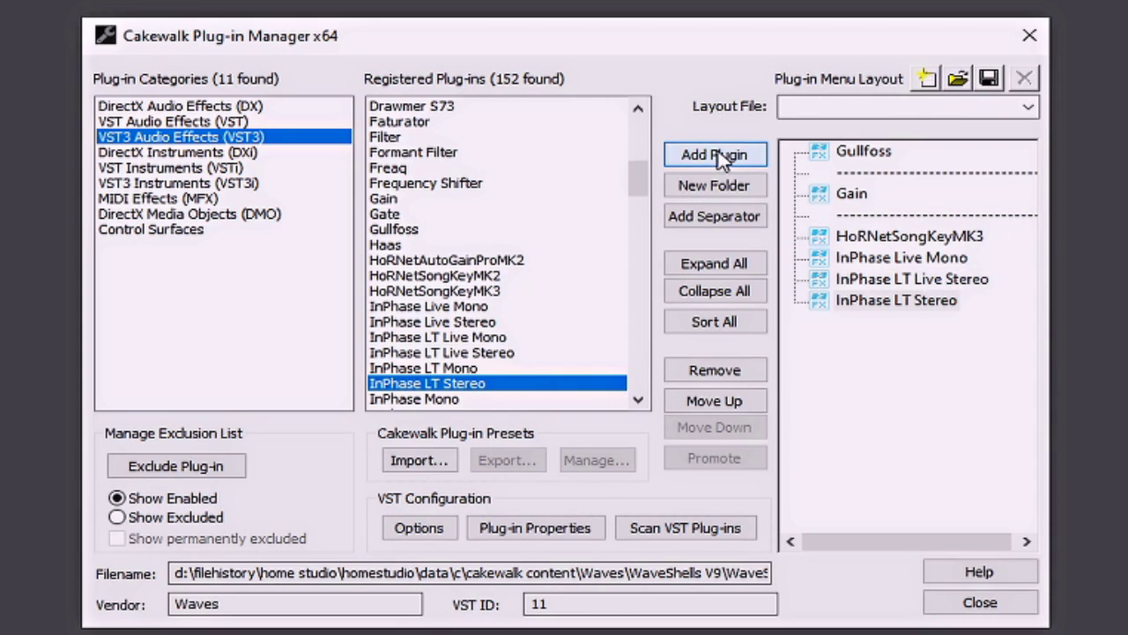
{"action": "left_click", "coordinate": [734, 231]}
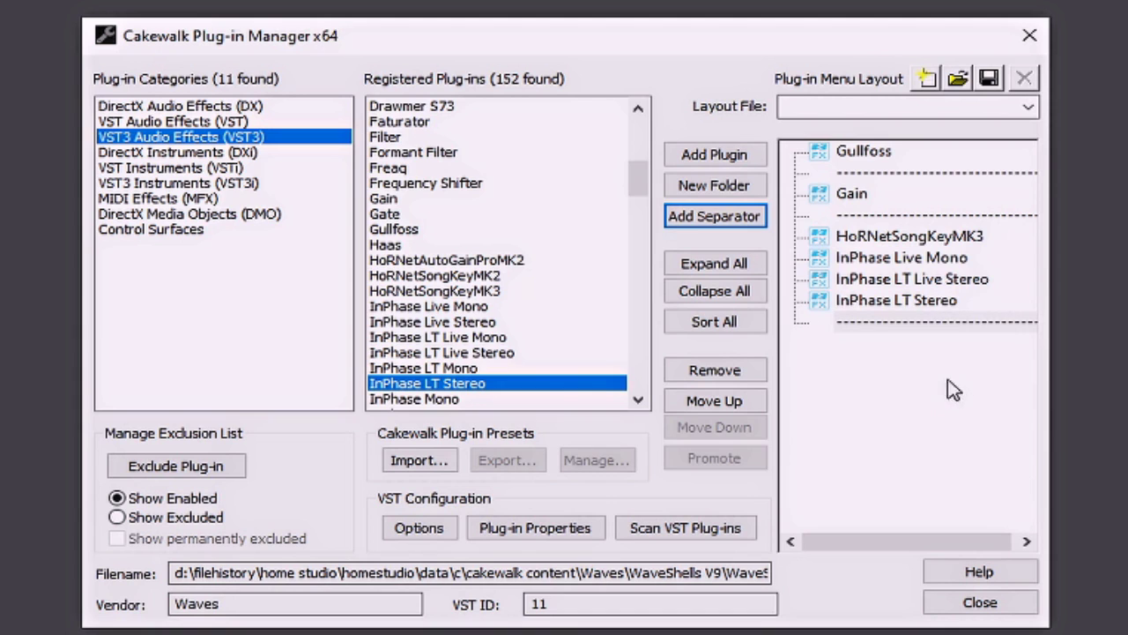
Step: Create an EQ folder and add Gullfoss, LP EQ and Red 2 EQ into it
{"action": "left_click", "coordinate": [725, 191]}
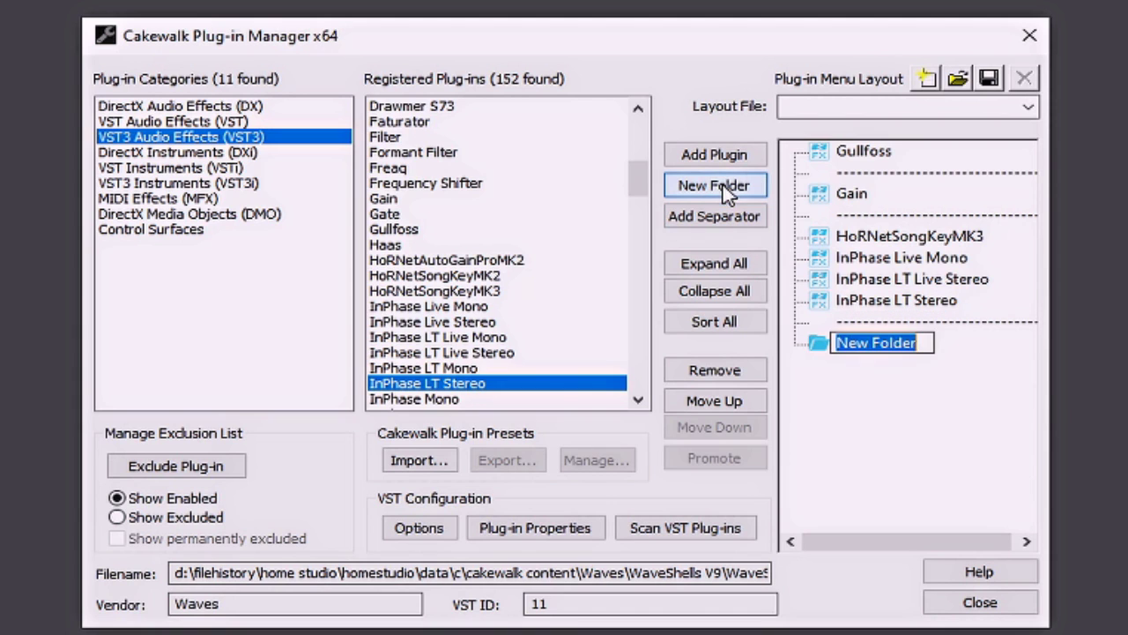
{"action": "type", "text": "EQ"}
{"action": "key", "text": "Return"}
{"action": "left_click", "coordinate": [394, 229]}
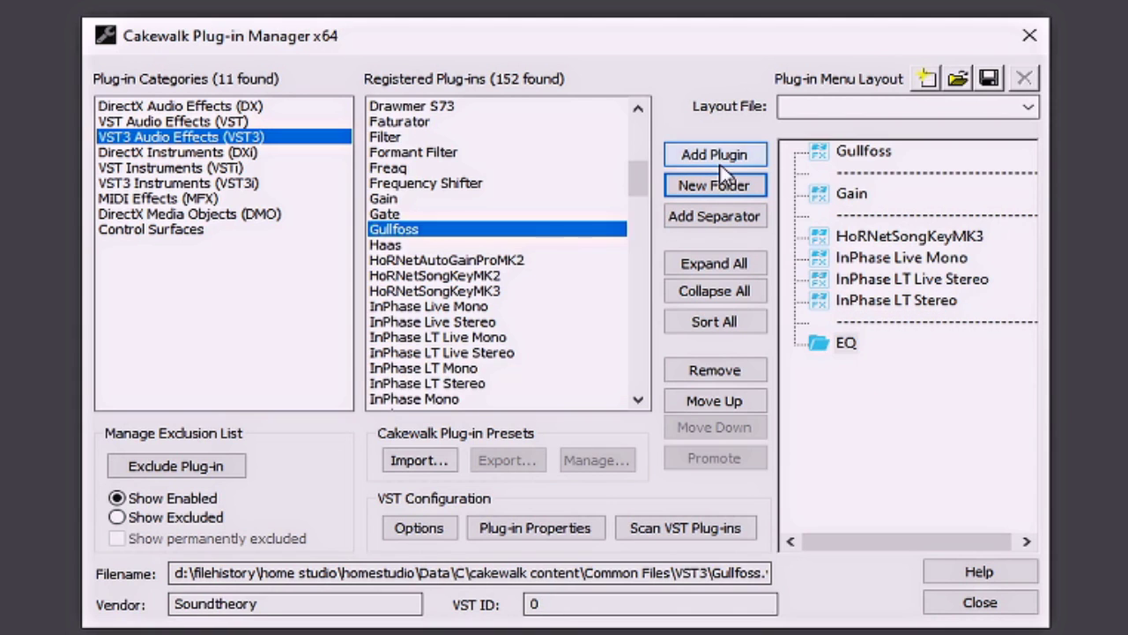
{"action": "left_click", "coordinate": [714, 154]}
{"action": "scroll", "coordinate": [414, 322], "scroll_direction": "down", "scroll_amount": 7}
{"action": "double_click", "coordinate": [392, 260]}
{"action": "scroll", "coordinate": [405, 335], "scroll_direction": "down", "scroll_amount": 3}
{"action": "left_click", "coordinate": [414, 368]}
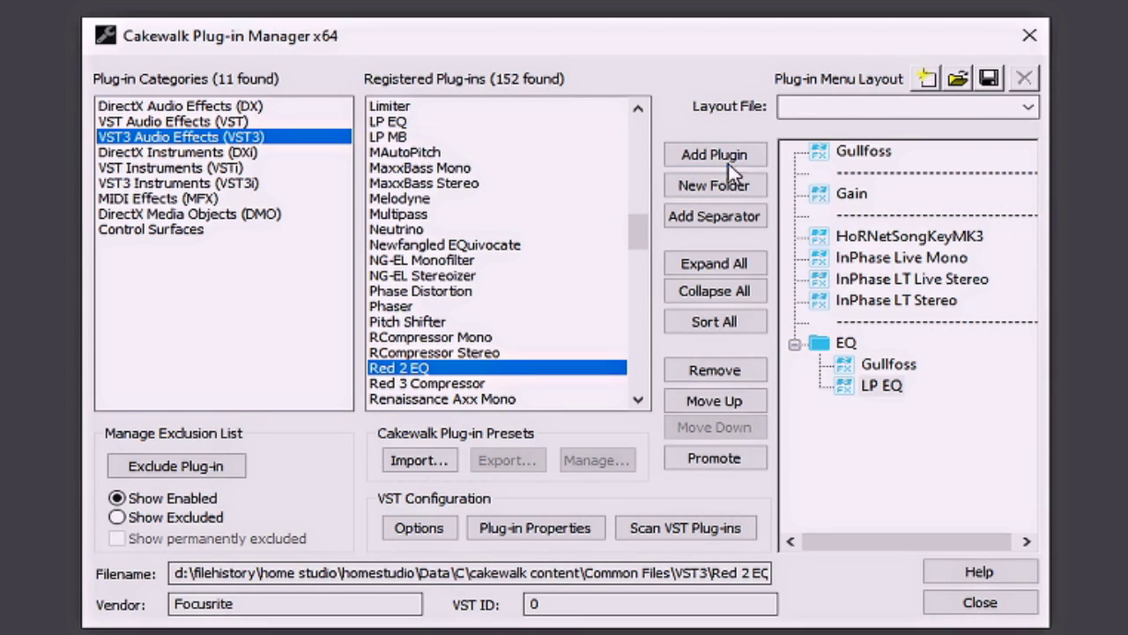
{"action": "left_click", "coordinate": [714, 154]}
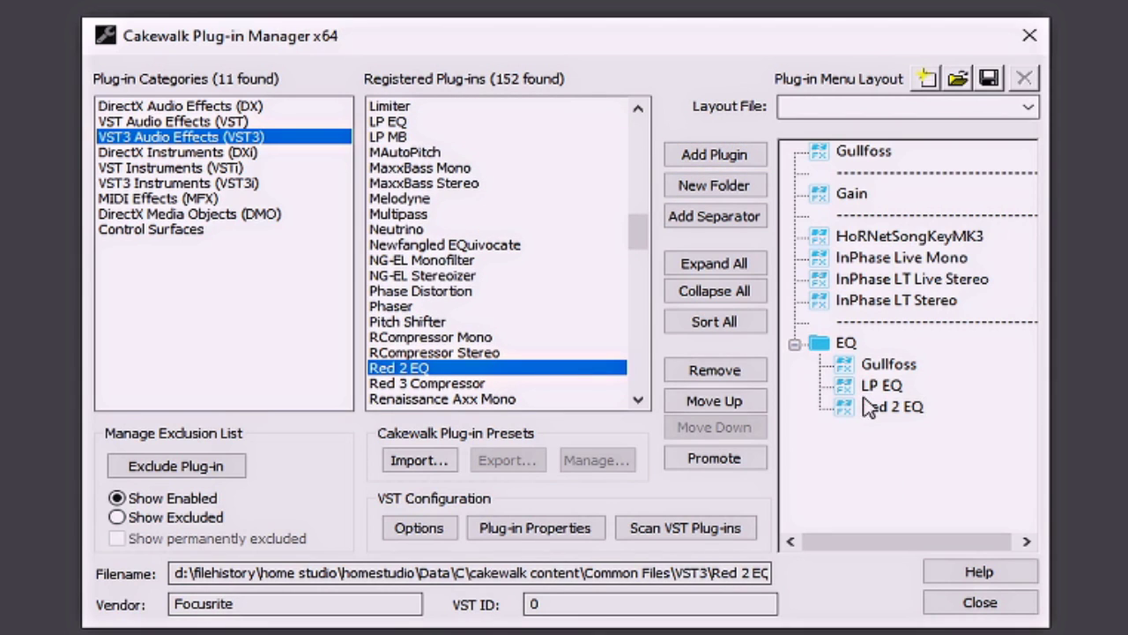
Step: Collapse the EQ folder and add a New Folder with its default name below it
{"action": "left_click", "coordinate": [794, 343]}
{"action": "left_click", "coordinate": [795, 344]}
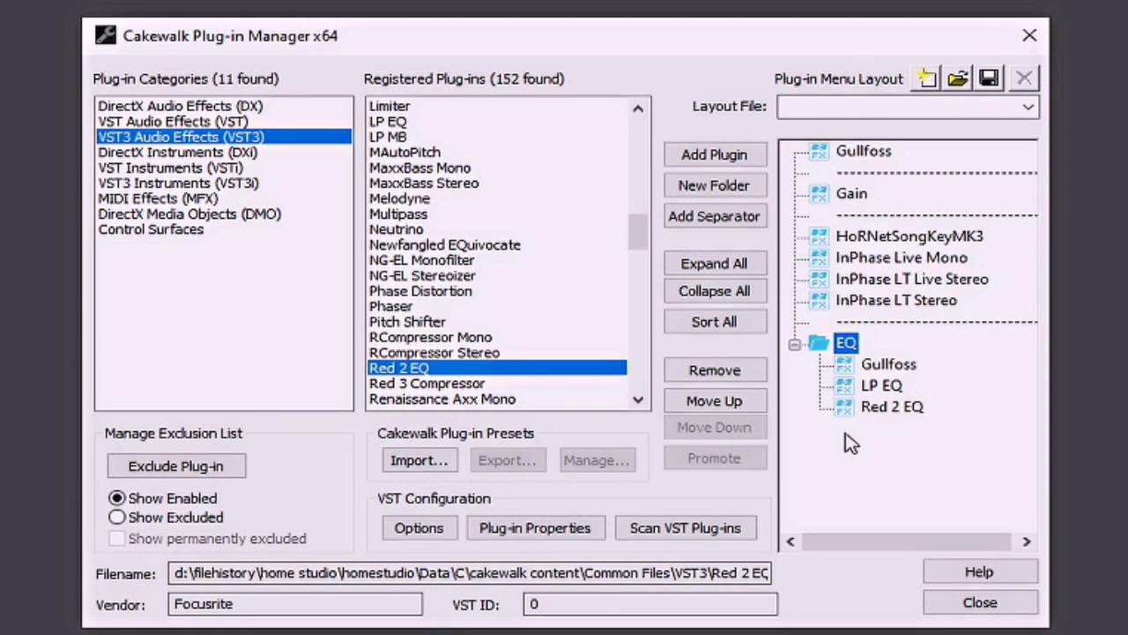
{"action": "left_click", "coordinate": [794, 344]}
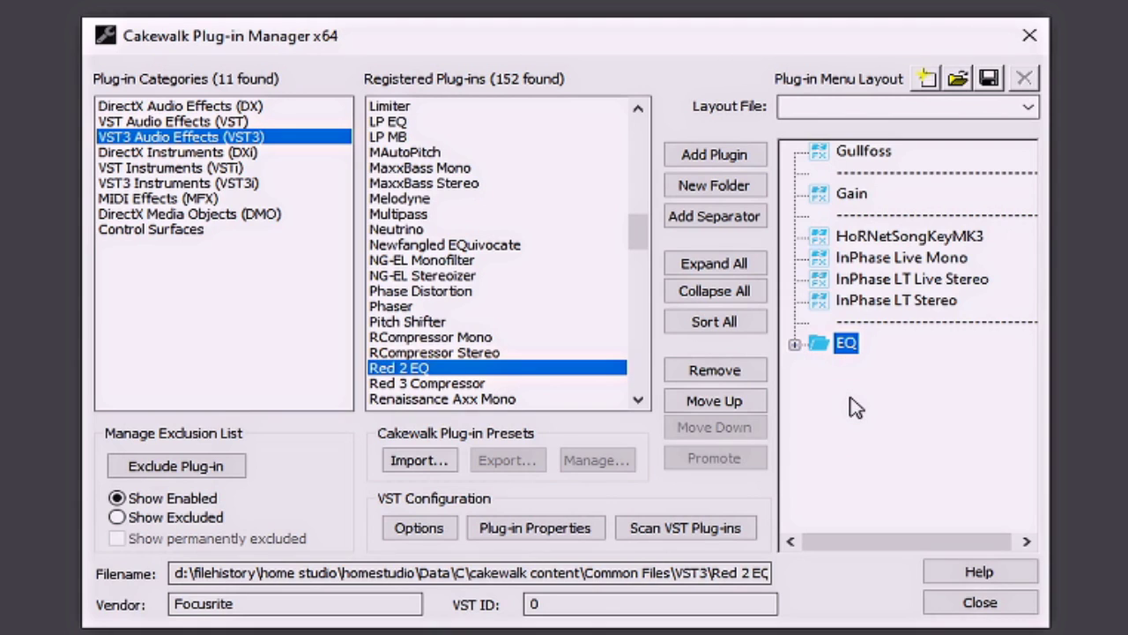
{"action": "left_click", "coordinate": [703, 188]}
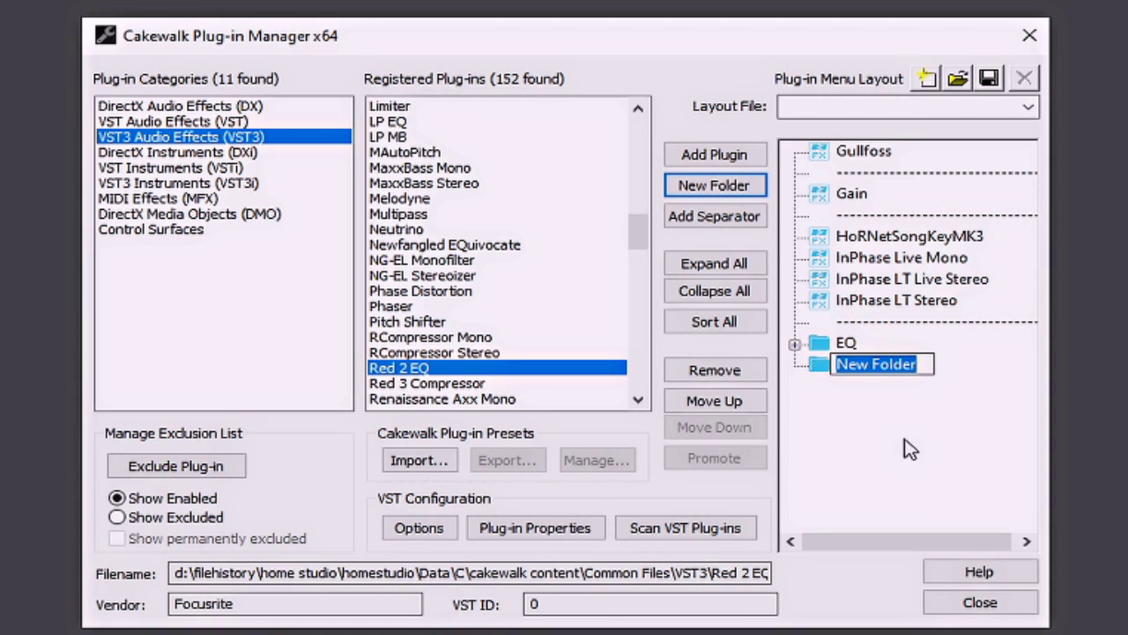
{"action": "key", "text": "Return"}
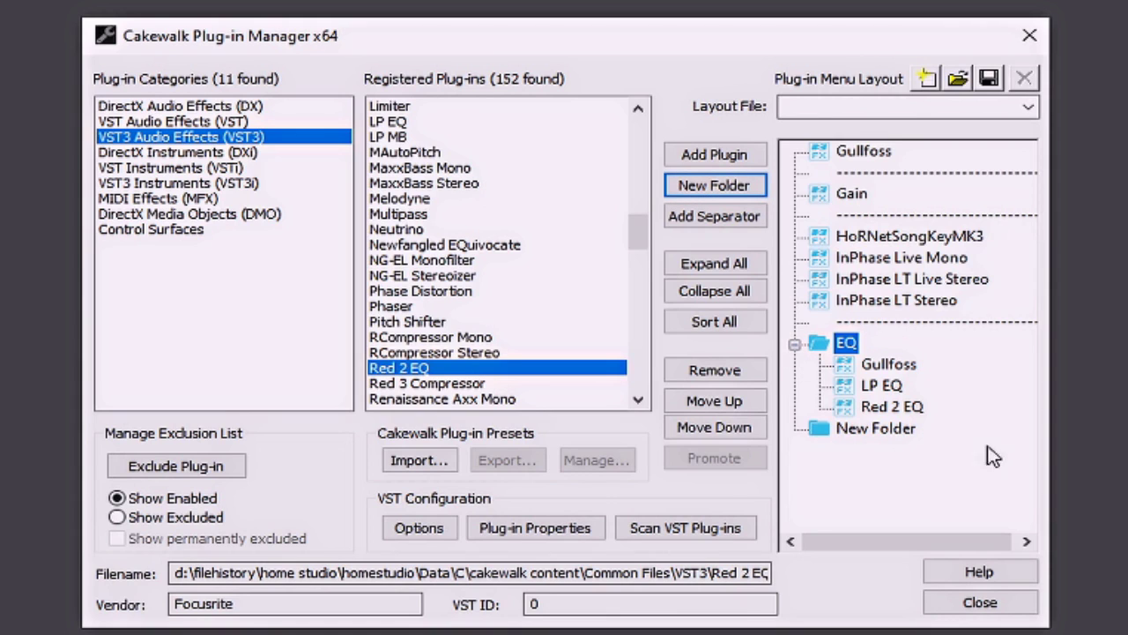
Step: Move Gullfoss from the EQ folder into New Folder and place Red 2 EQ above LP EQ
{"action": "left_click", "coordinate": [869, 364]}
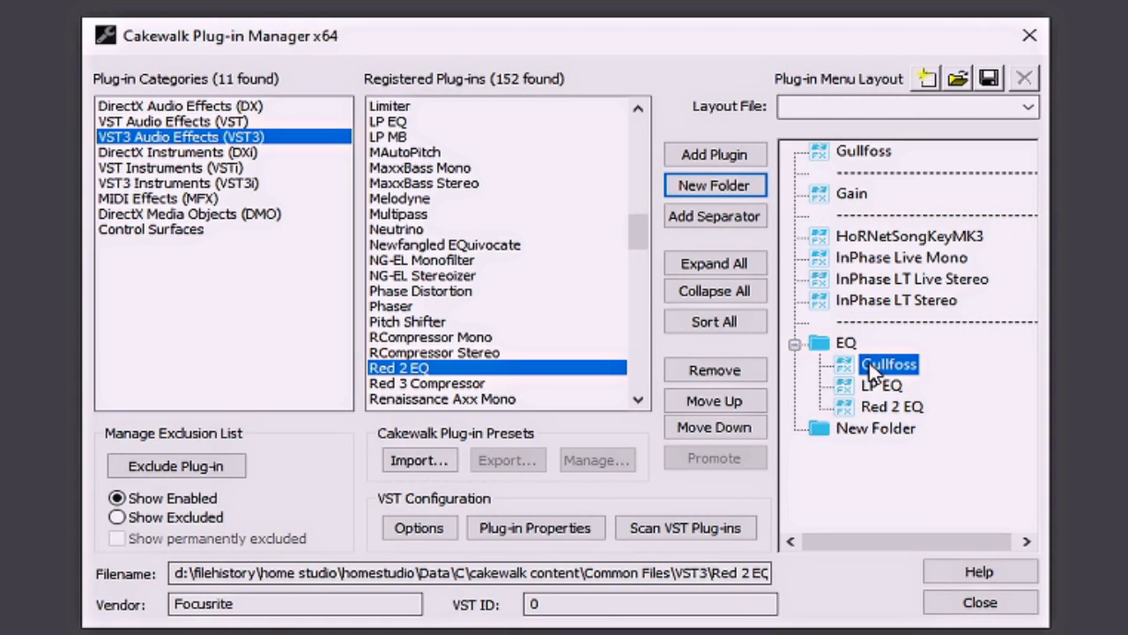
{"action": "left_click_drag", "start_coordinate": [869, 362], "coordinate": [856, 446]}
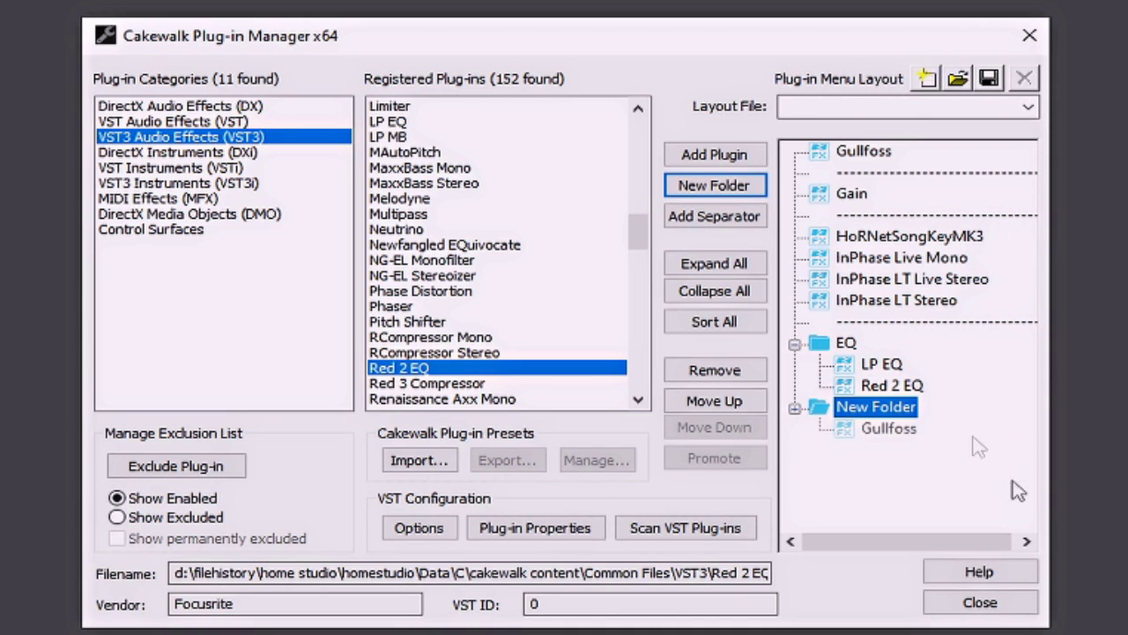
{"action": "left_click_drag", "start_coordinate": [897, 388], "coordinate": [895, 365]}
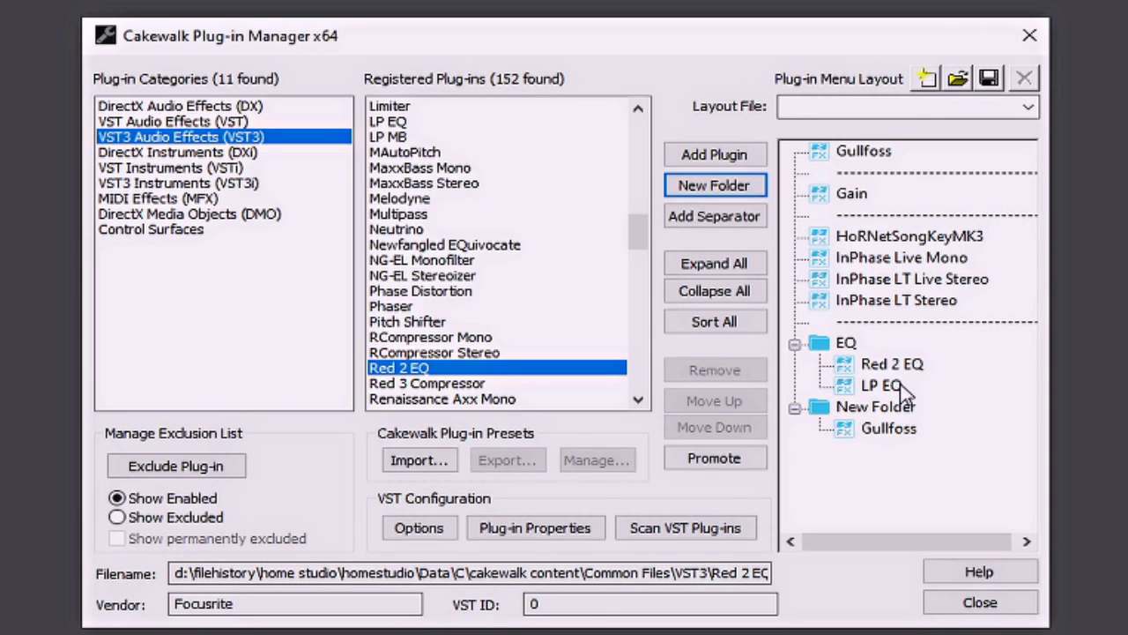
Step: Move InPhase LT Stereo above HoRNetSongKeyMK3 and bring up the New Folder entry's options
{"action": "left_click_drag", "start_coordinate": [906, 304], "coordinate": [906, 234]}
{"action": "left_click_drag", "start_coordinate": [898, 278], "coordinate": [925, 258]}
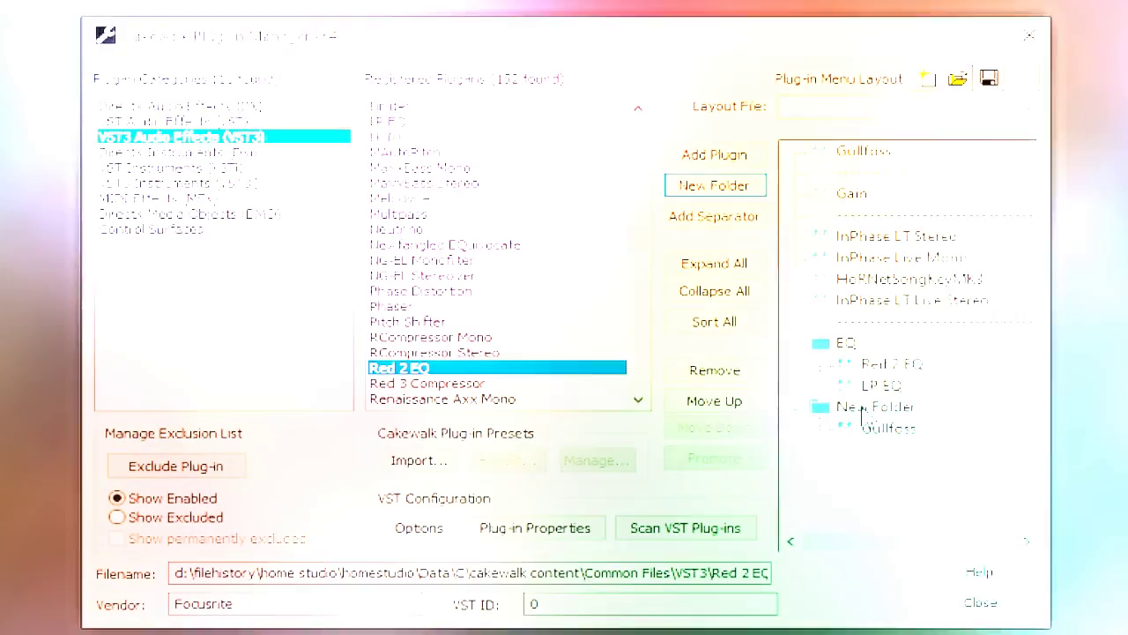
{"action": "right_click", "coordinate": [864, 413]}
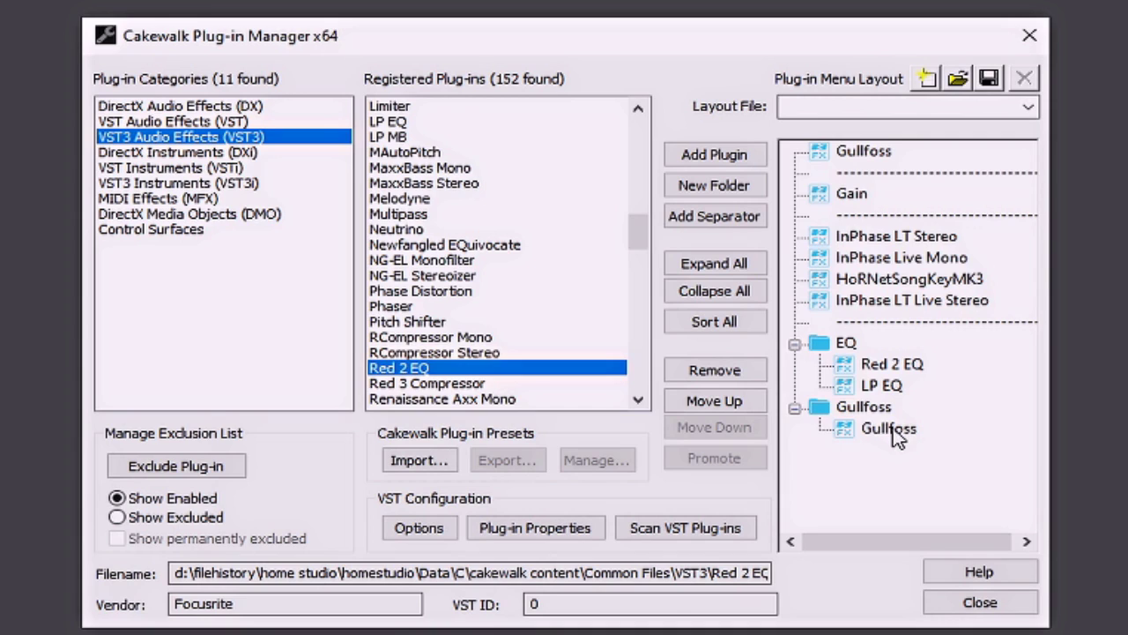
Step: Save the plug-in menu layout with the display name TEST
{"action": "left_click", "coordinate": [989, 80]}
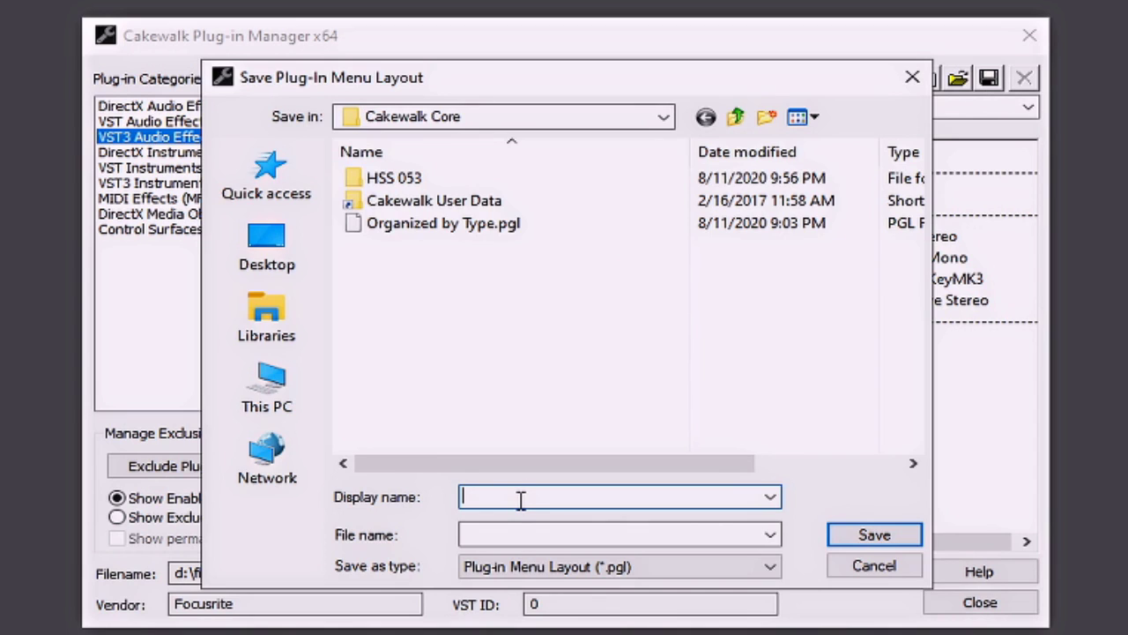
{"action": "type", "text": "TEST"}
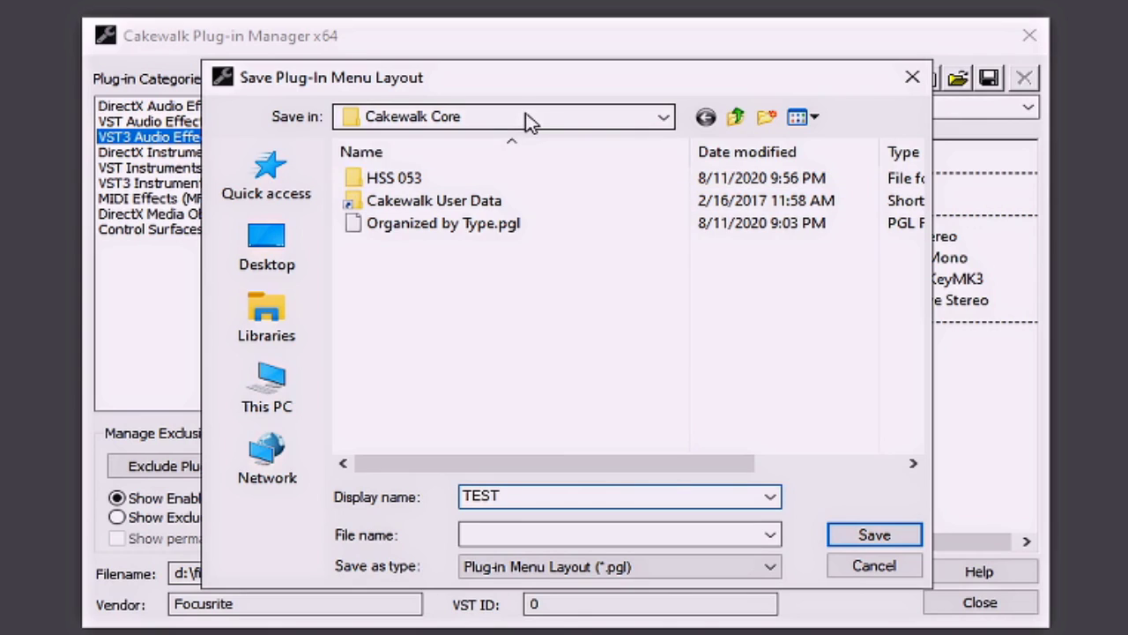
{"action": "left_click", "coordinate": [843, 534]}
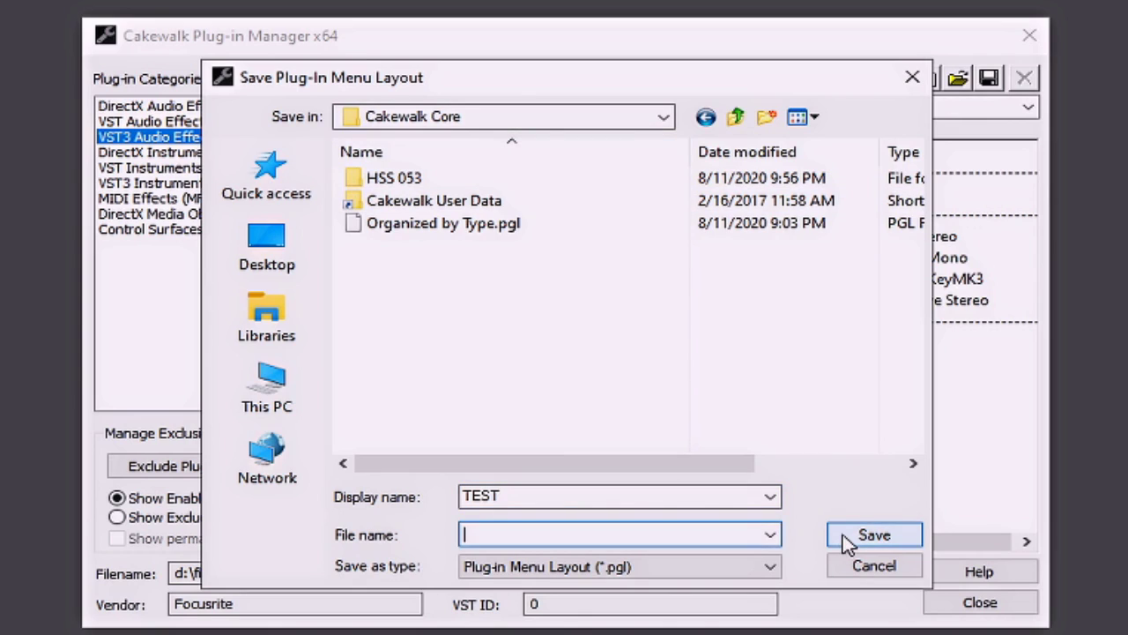
{"action": "left_click", "coordinate": [842, 534]}
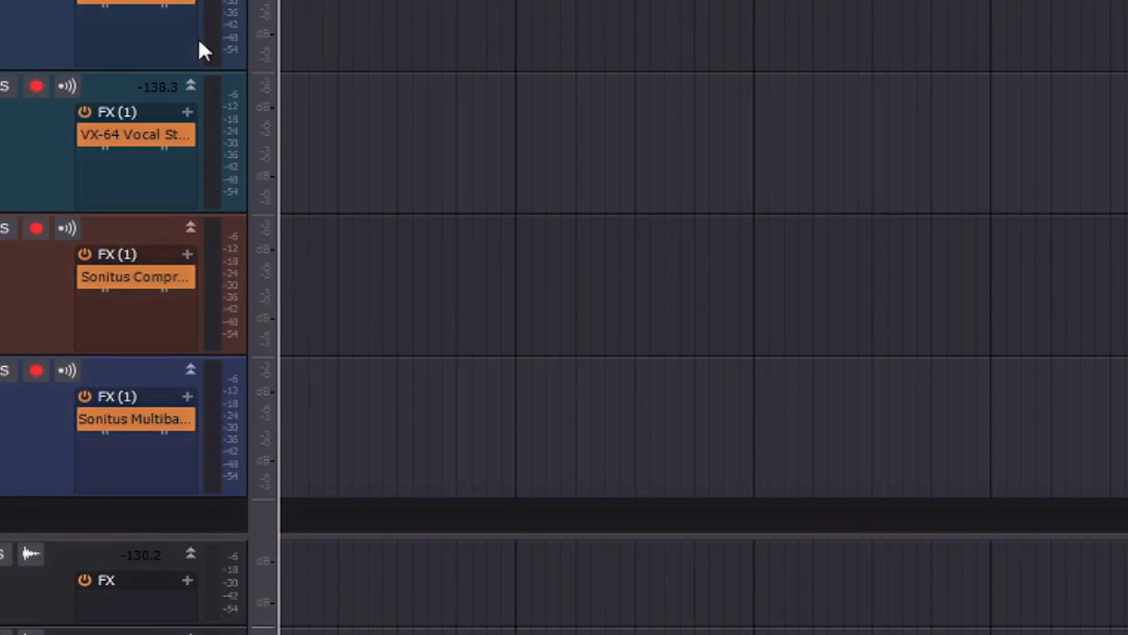
Step: Bring up a track's FX rack menu and show the Insert Audio FX plug-in layouts list
{"action": "right_click", "coordinate": [137, 53]}
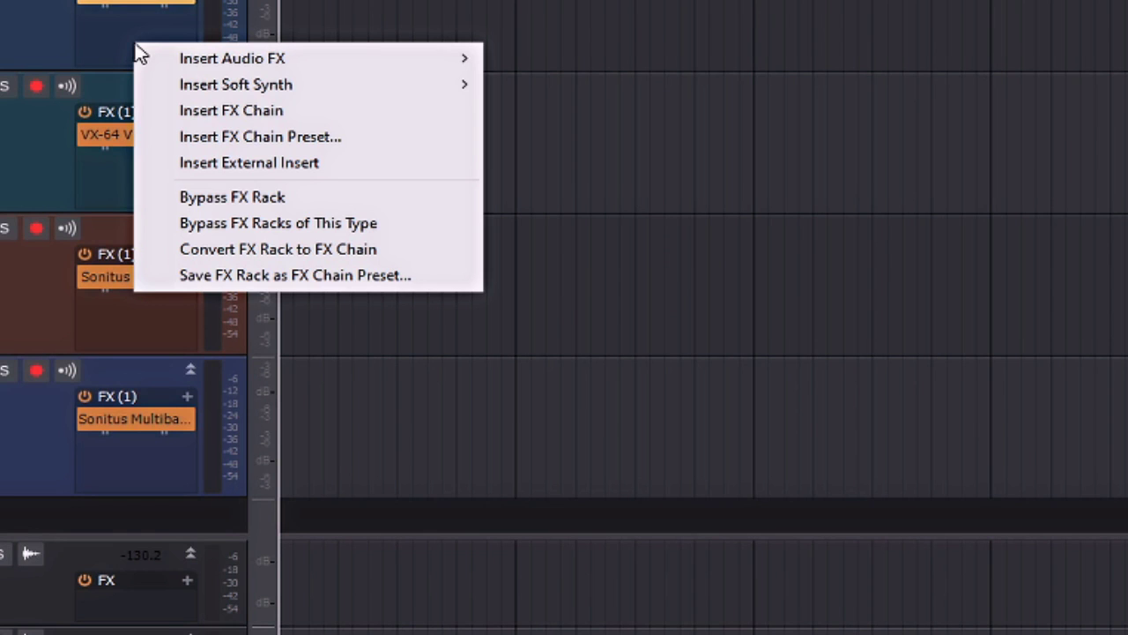
{"action": "mouse_move", "coordinate": [197, 63]}
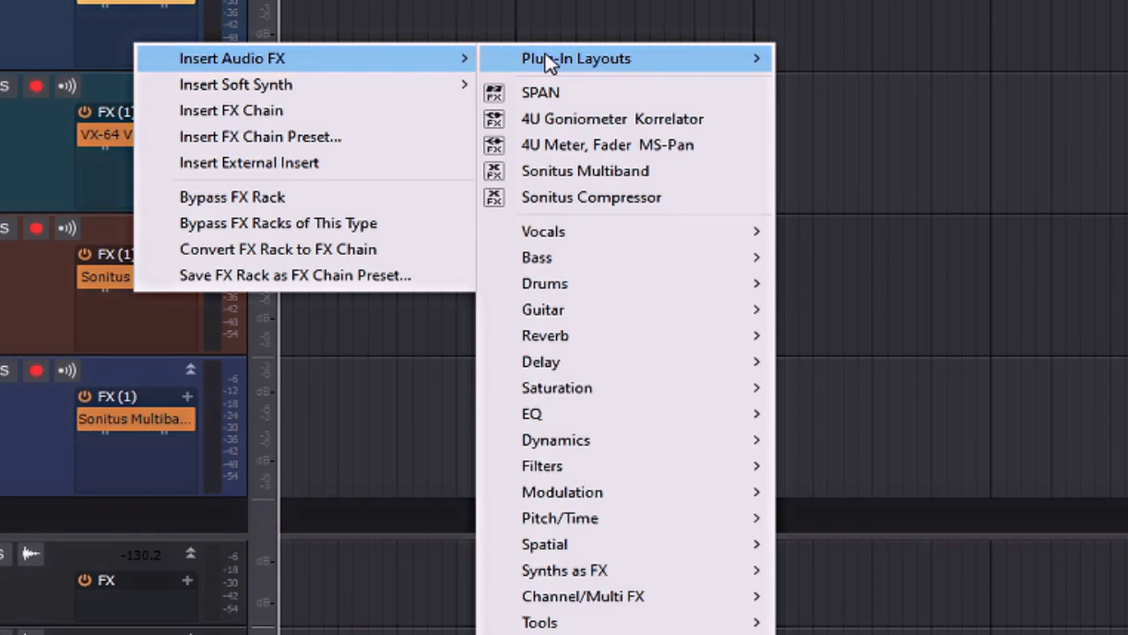
{"action": "mouse_move", "coordinate": [550, 64]}
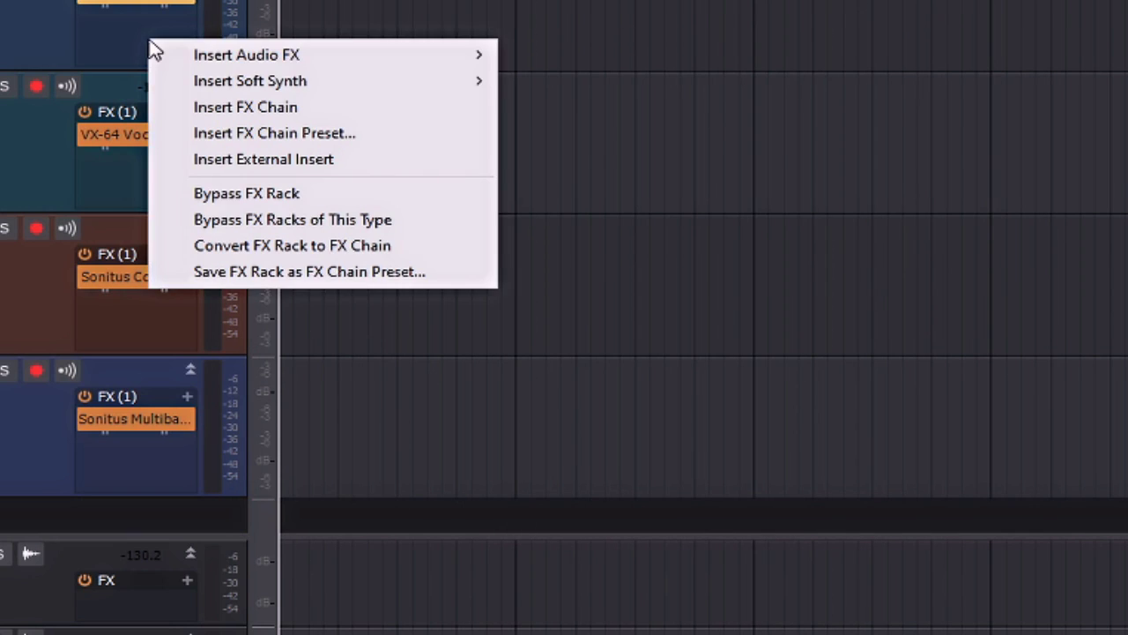
Step: Check the Insert Audio FX menu's EQ and Gullfoss submenus from the TEST layout
{"action": "mouse_move", "coordinate": [180, 58]}
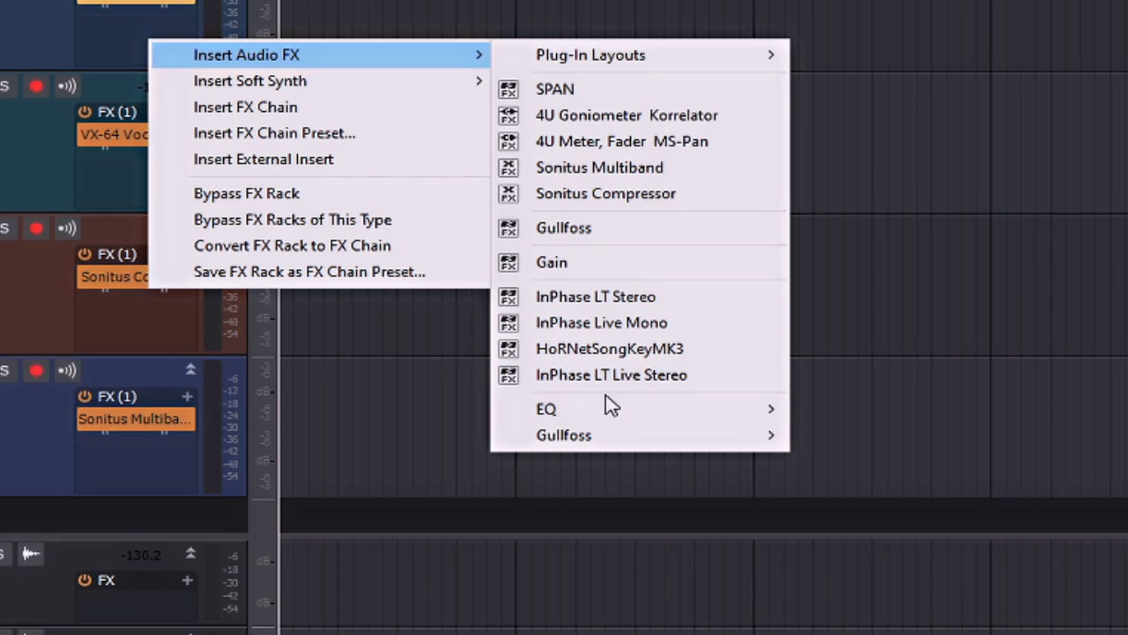
{"action": "mouse_move", "coordinate": [600, 412]}
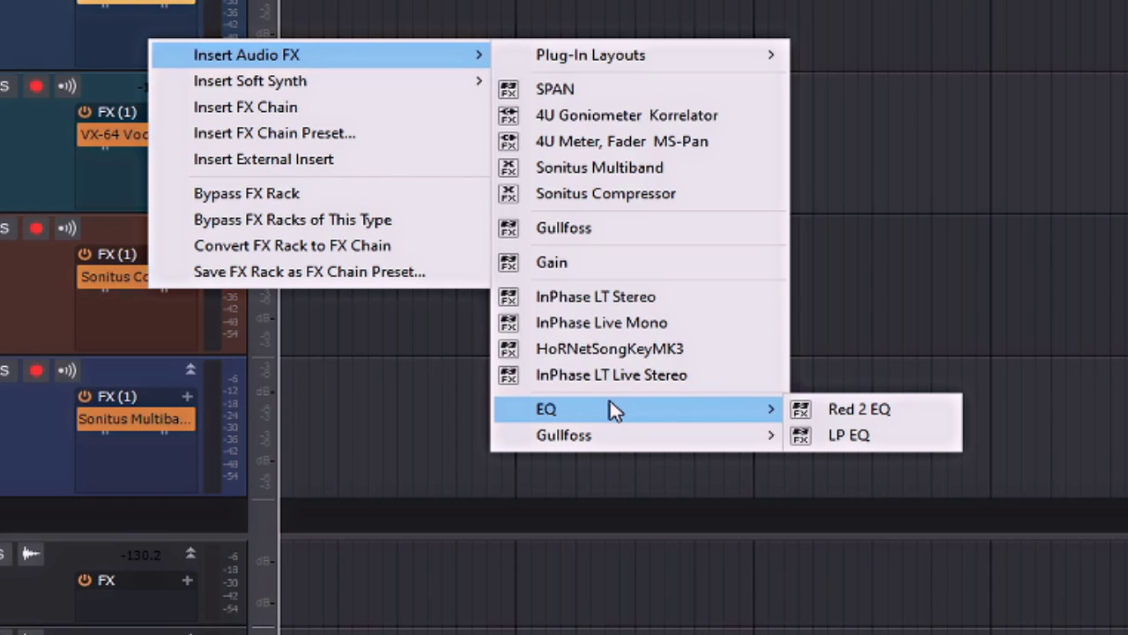
{"action": "mouse_move", "coordinate": [616, 438]}
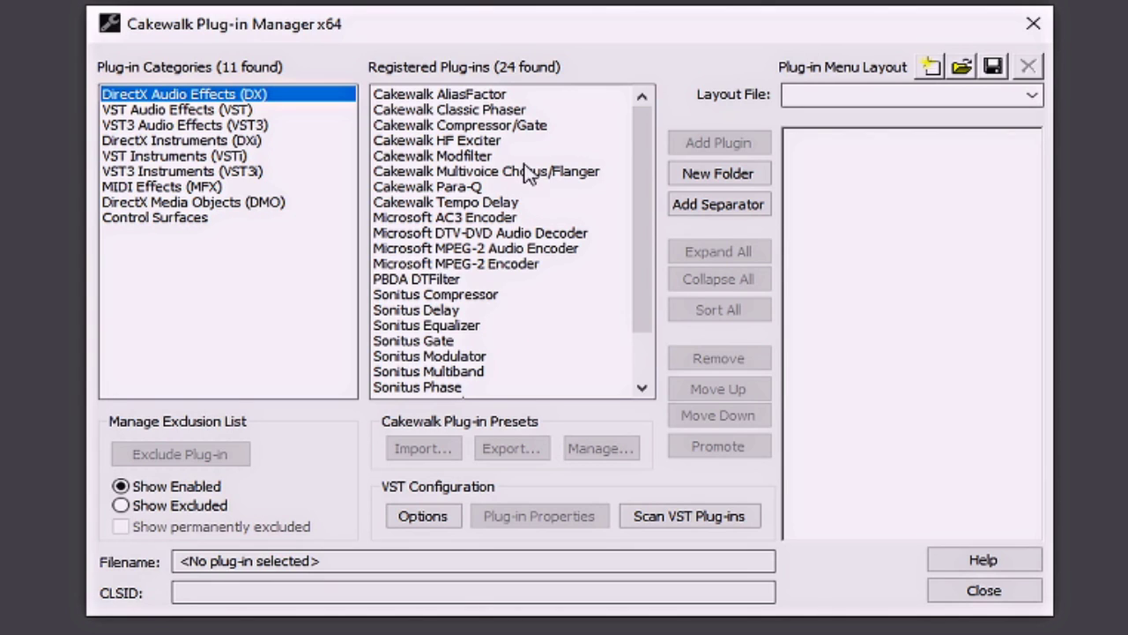
Step: Exclude Cakewalk AliasFactor, then show the excluded plug-ins and re-enable it
{"action": "left_click", "coordinate": [460, 95]}
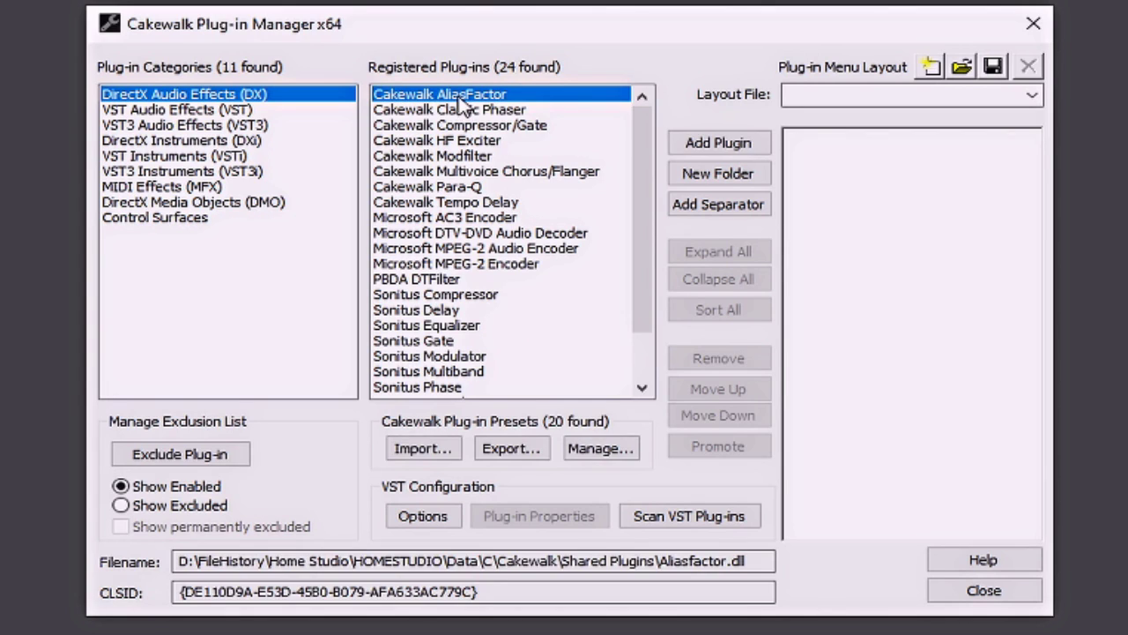
{"action": "left_click", "coordinate": [204, 454]}
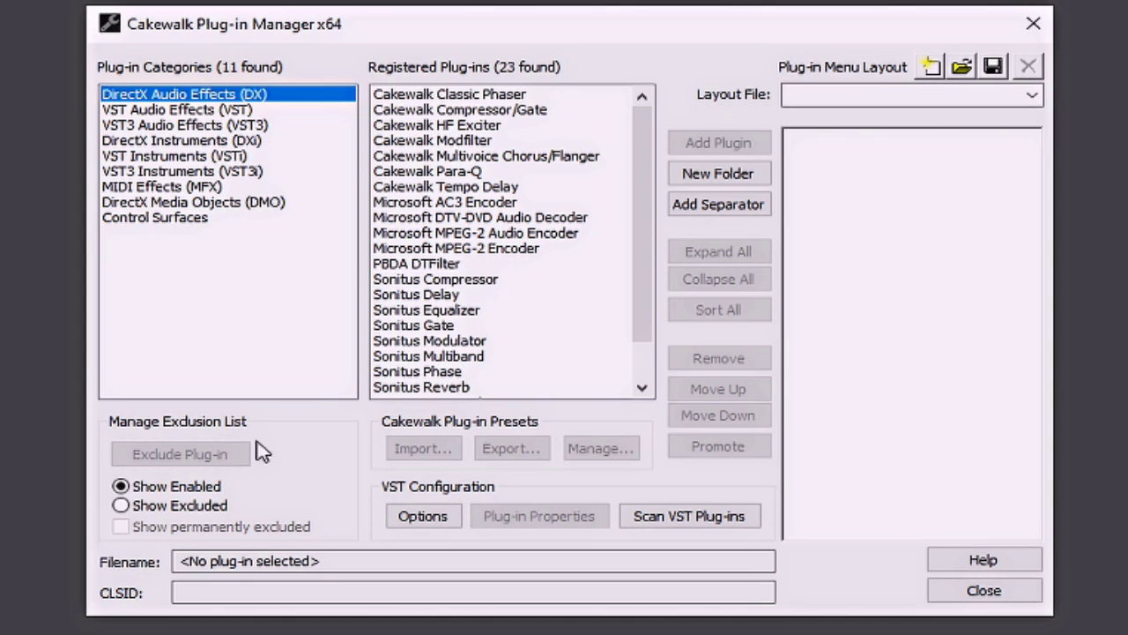
{"action": "left_click", "coordinate": [120, 508]}
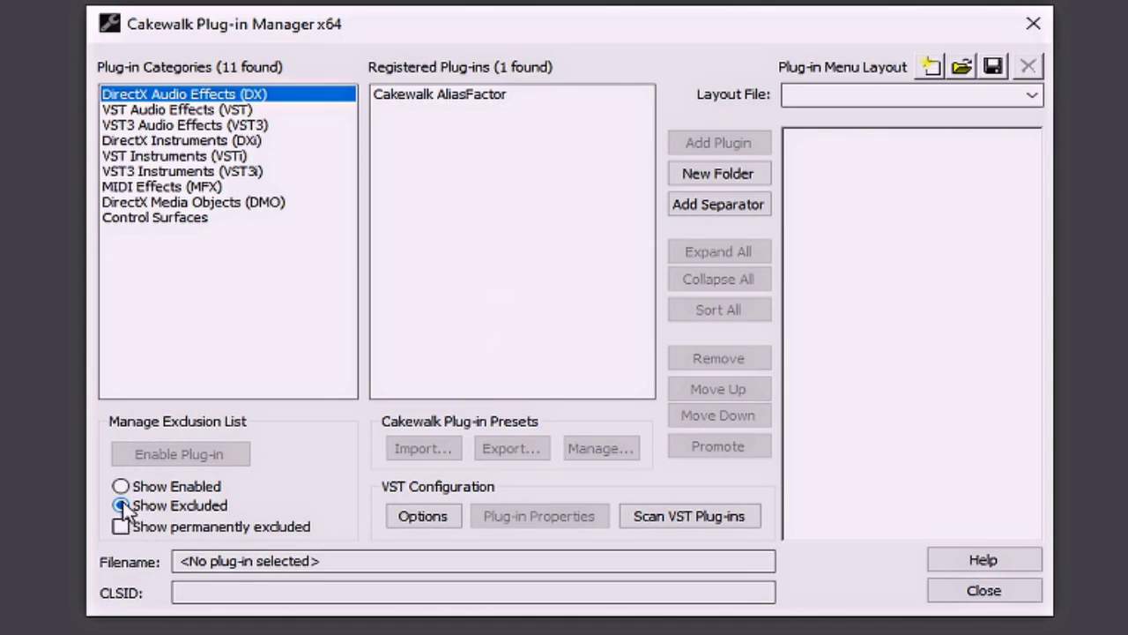
{"action": "left_click", "coordinate": [493, 102]}
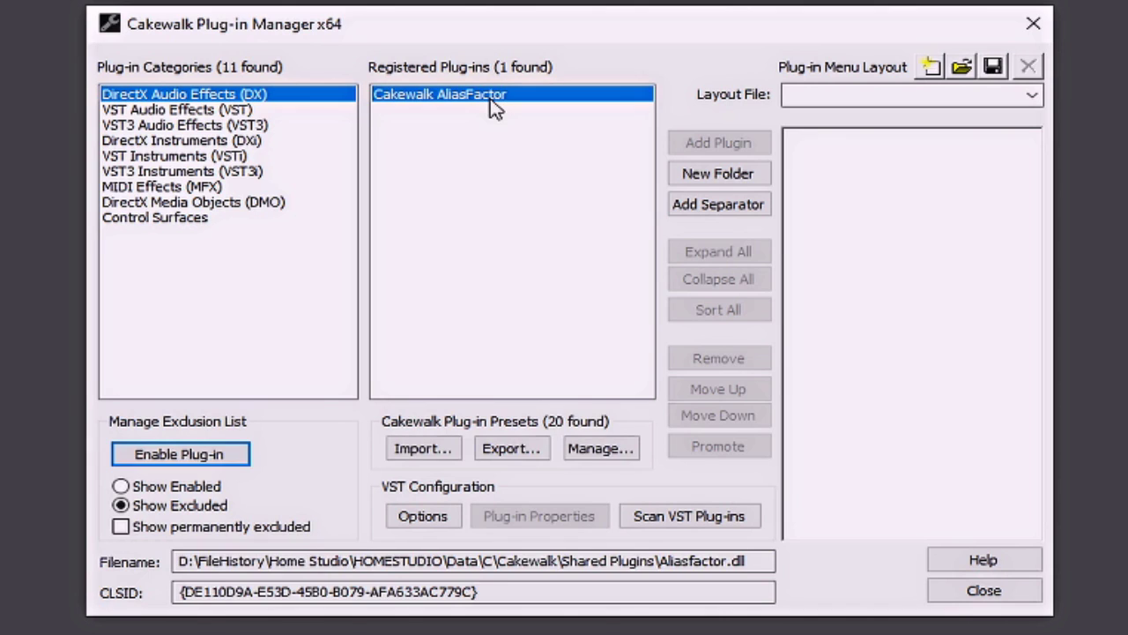
{"action": "left_click", "coordinate": [236, 459]}
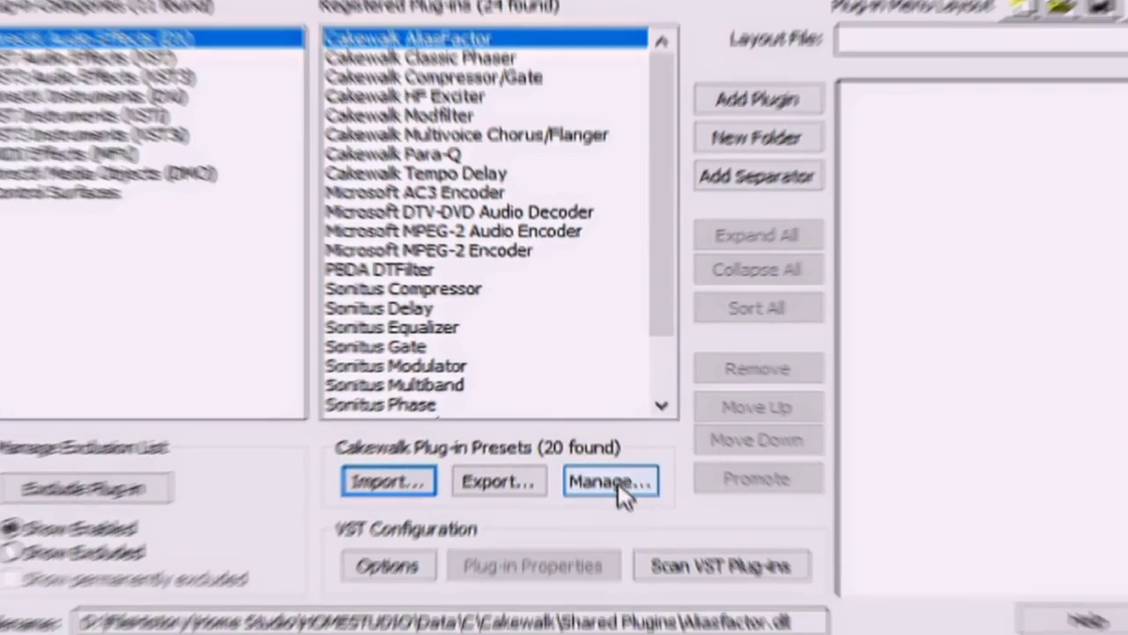
{"action": "left_click", "coordinate": [608, 450]}
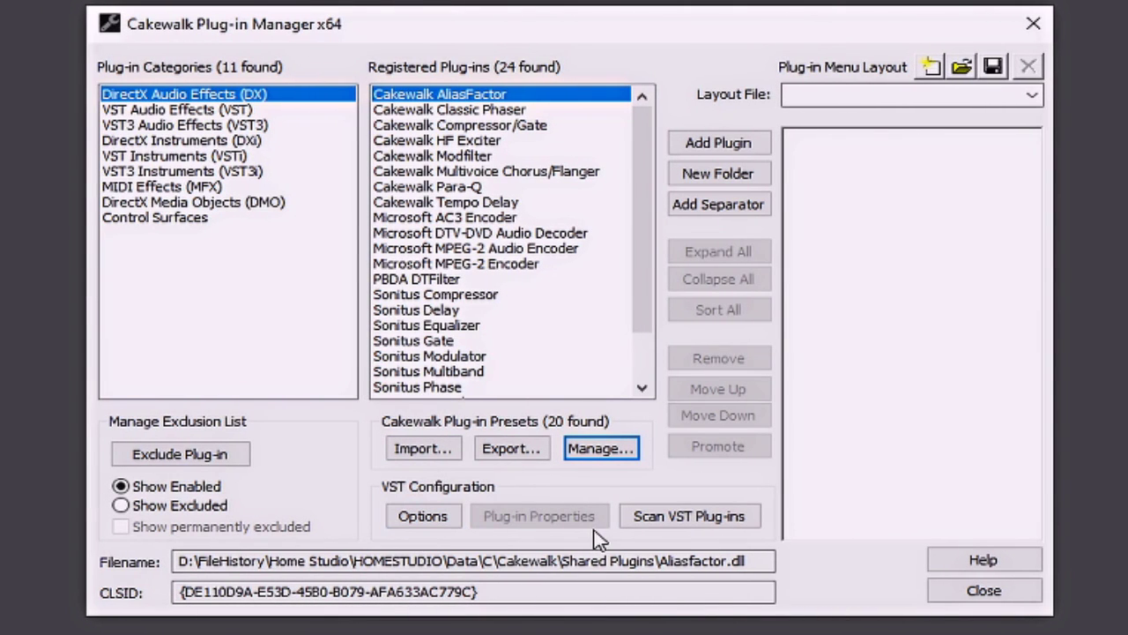
{"action": "left_click", "coordinate": [411, 520]}
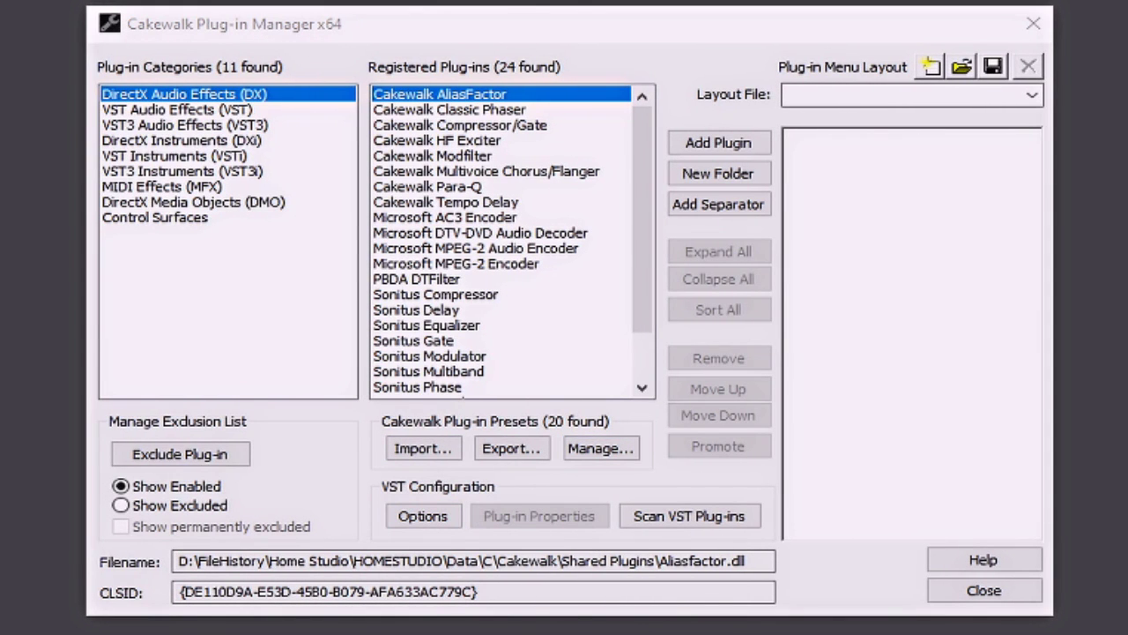
{"action": "left_click_drag", "start_coordinate": [1119, 51], "coordinate": [679, 114]}
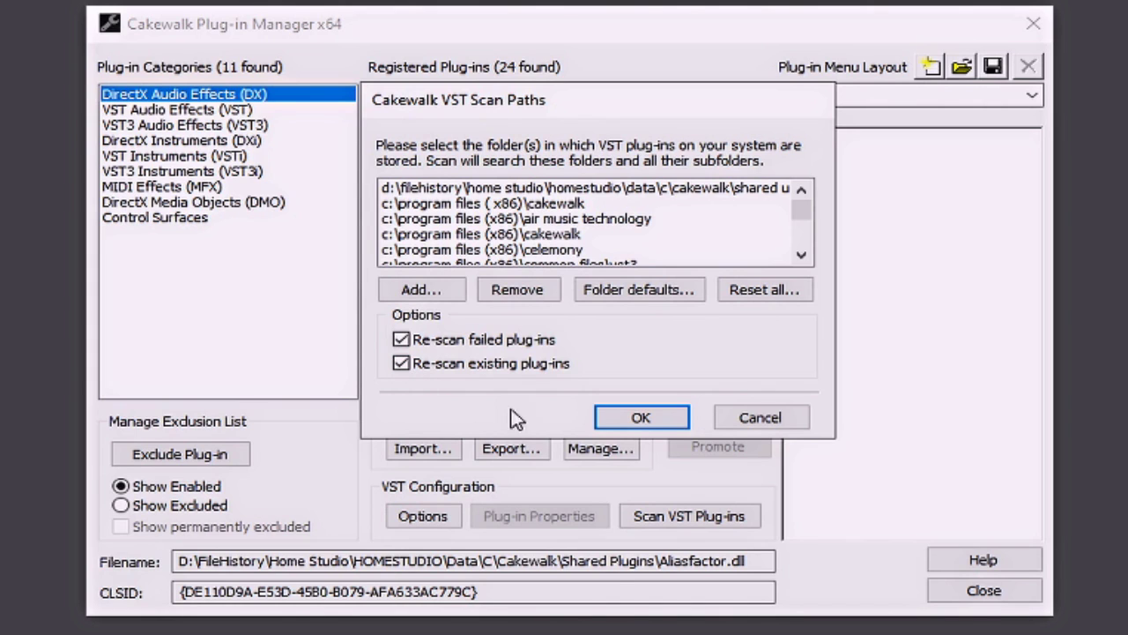
{"action": "left_click", "coordinate": [650, 420]}
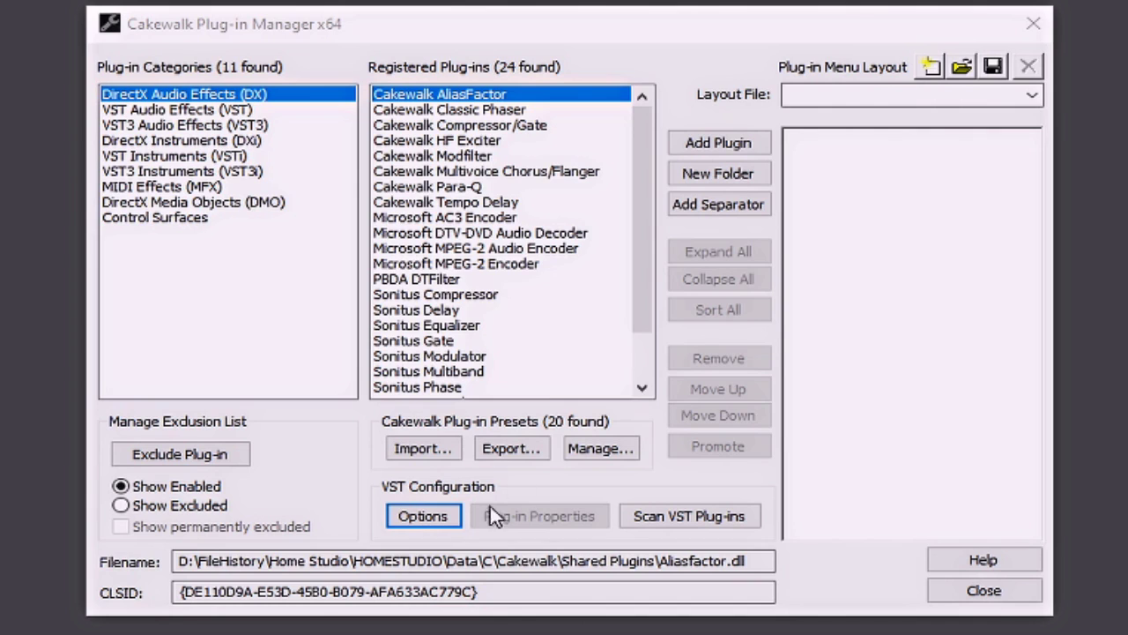
Step: Rescan the VST plug-in folders
{"action": "left_click", "coordinate": [714, 520]}
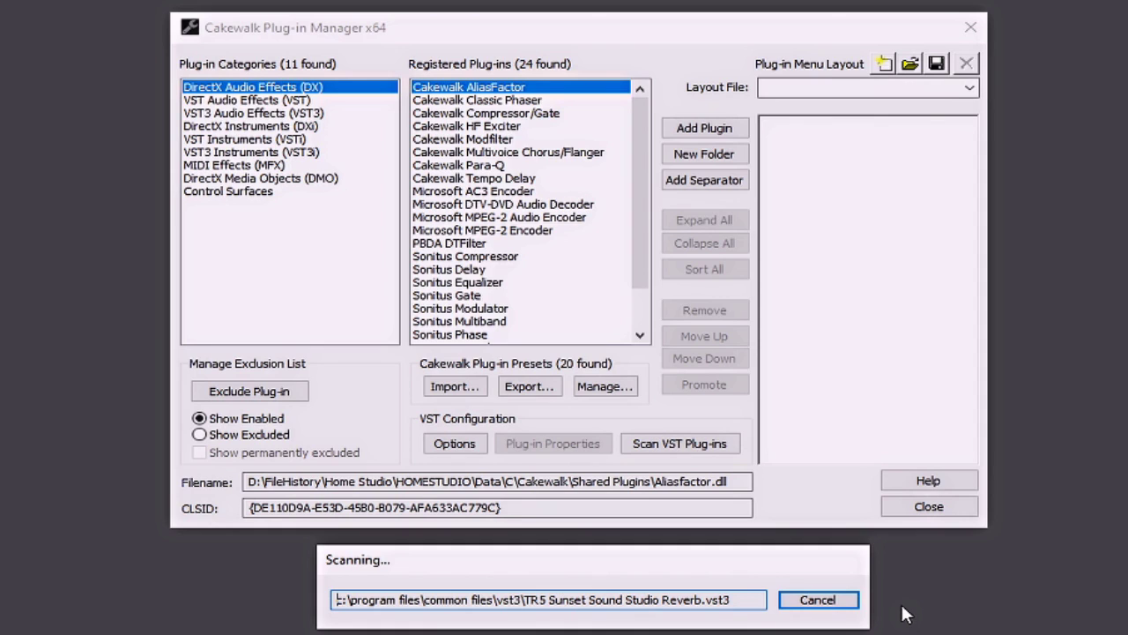
{"action": "left_click", "coordinate": [200, 435]}
{"action": "left_click", "coordinate": [304, 101]}
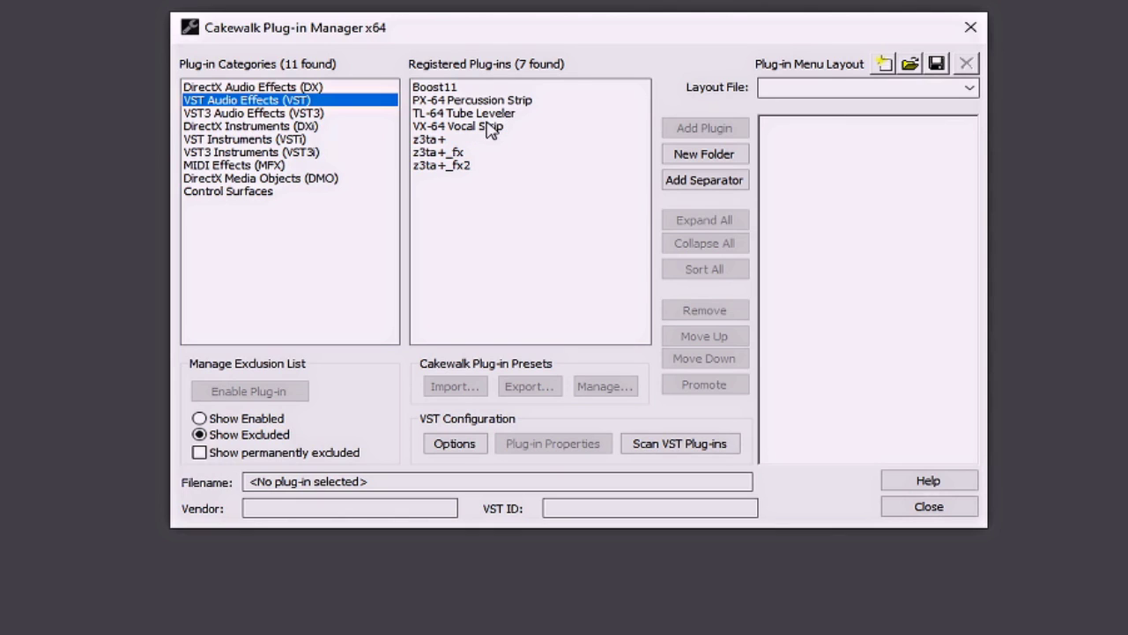
{"action": "key", "text": "Up"}
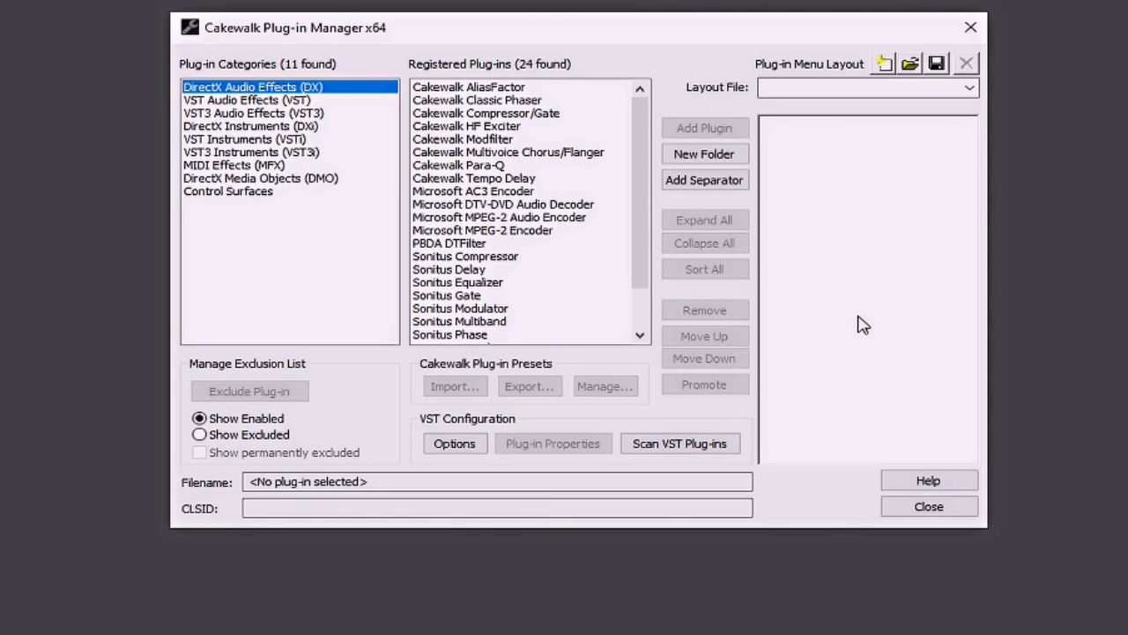